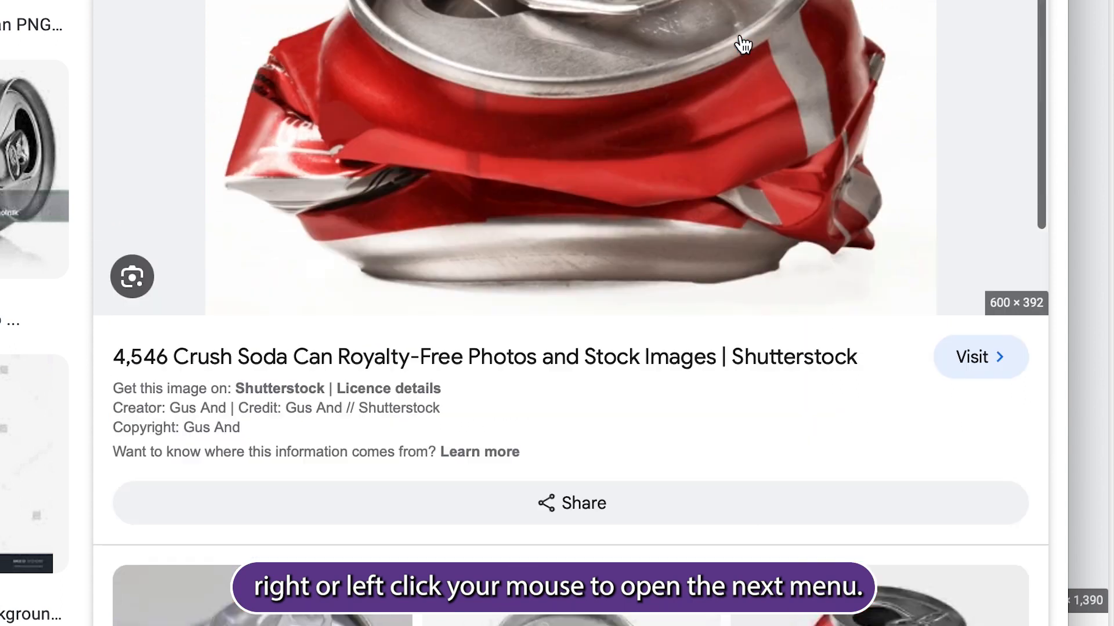
Save the crushed red soda can image from the search results to the Desktop
click(685, 394)
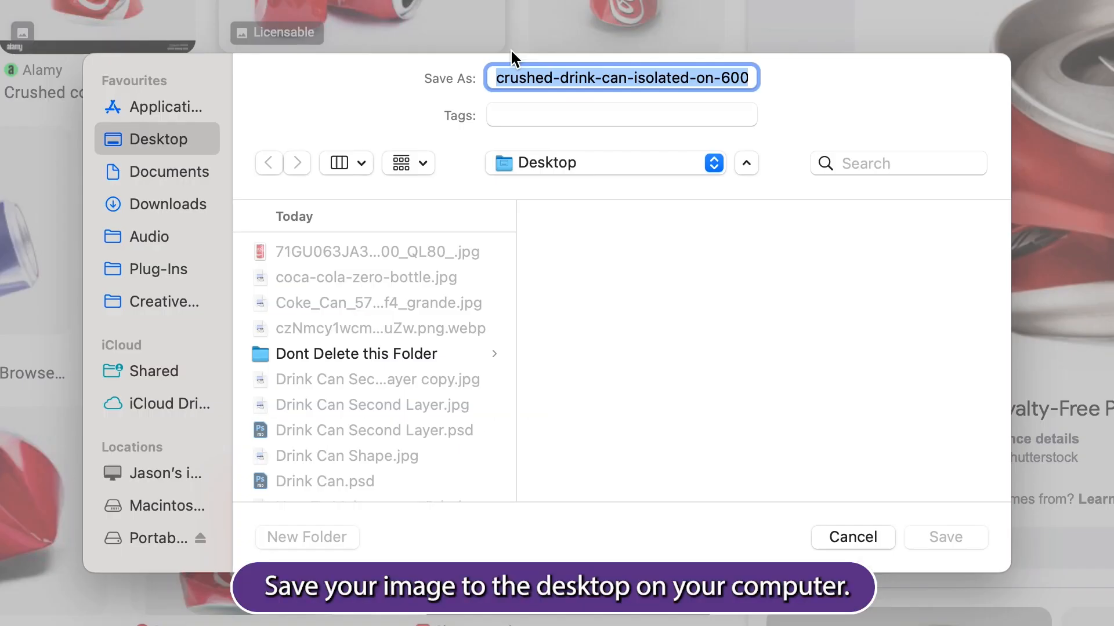
click(932, 537)
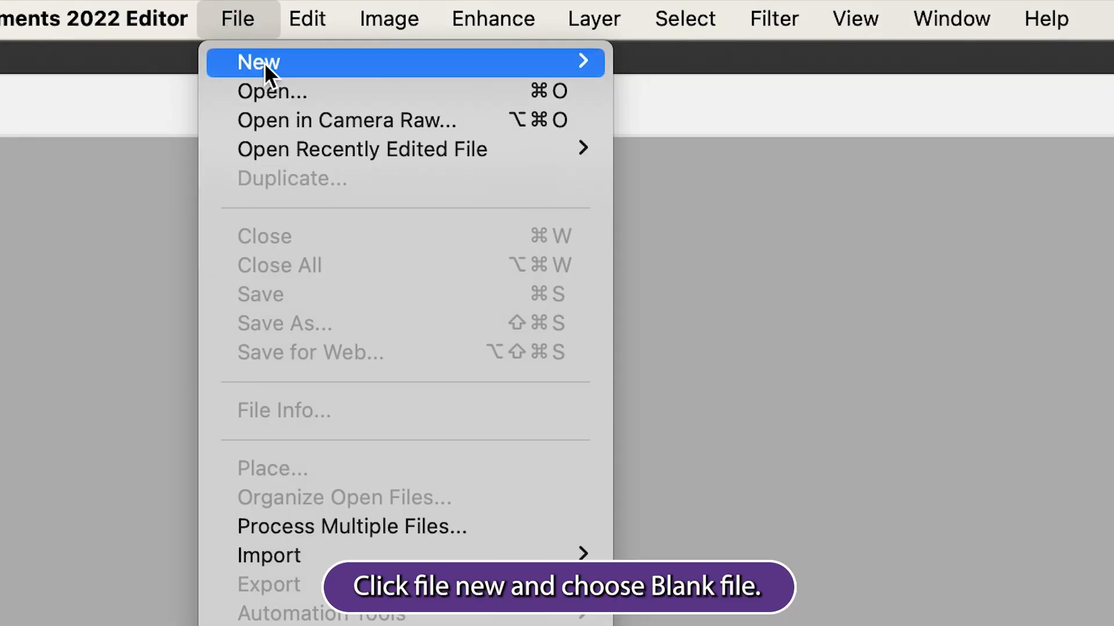
Create a blank International Paper A4 document at 300 pixels/inch in RGB Color with a white background
mouse_move(264, 62)
click(739, 67)
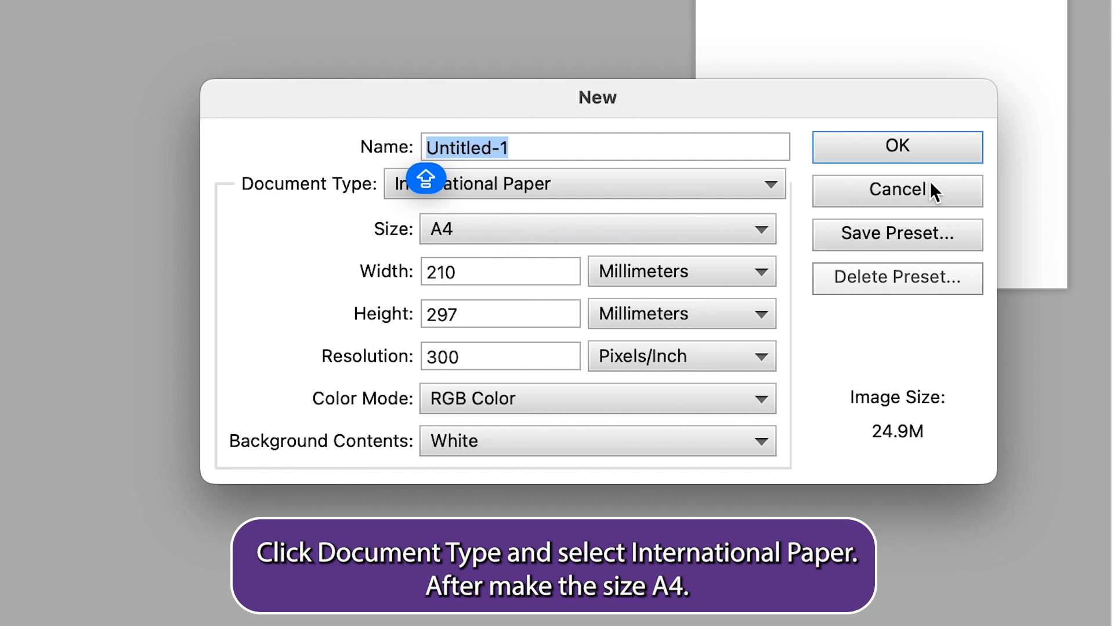
click(927, 150)
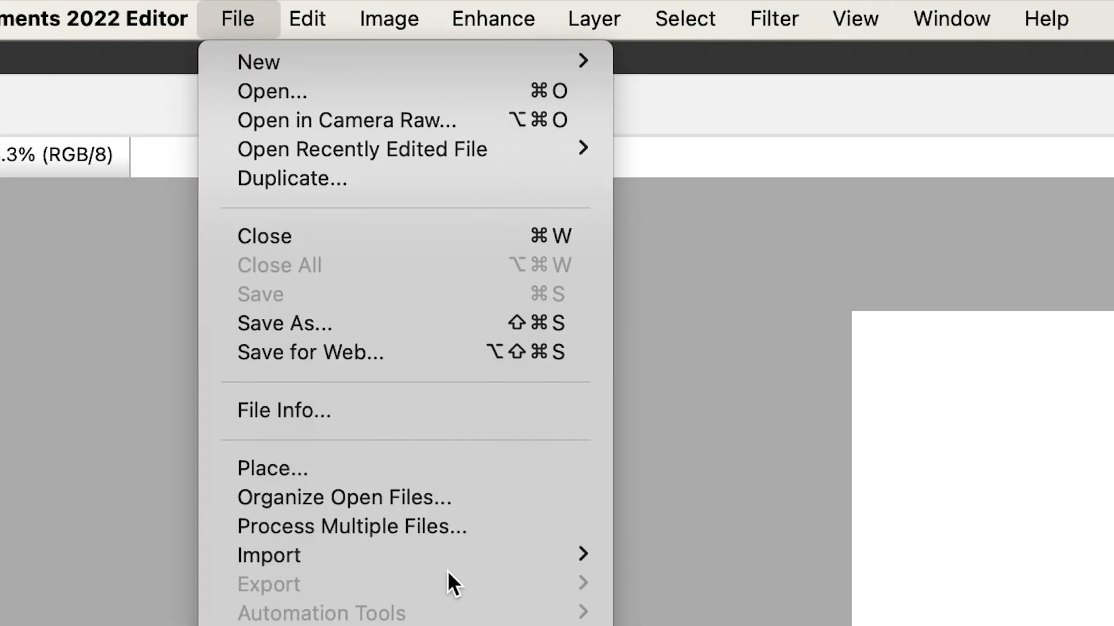
Place the upright Coca-Cola can picture with the white background from the Desktop into the blank document
click(436, 473)
click(305, 369)
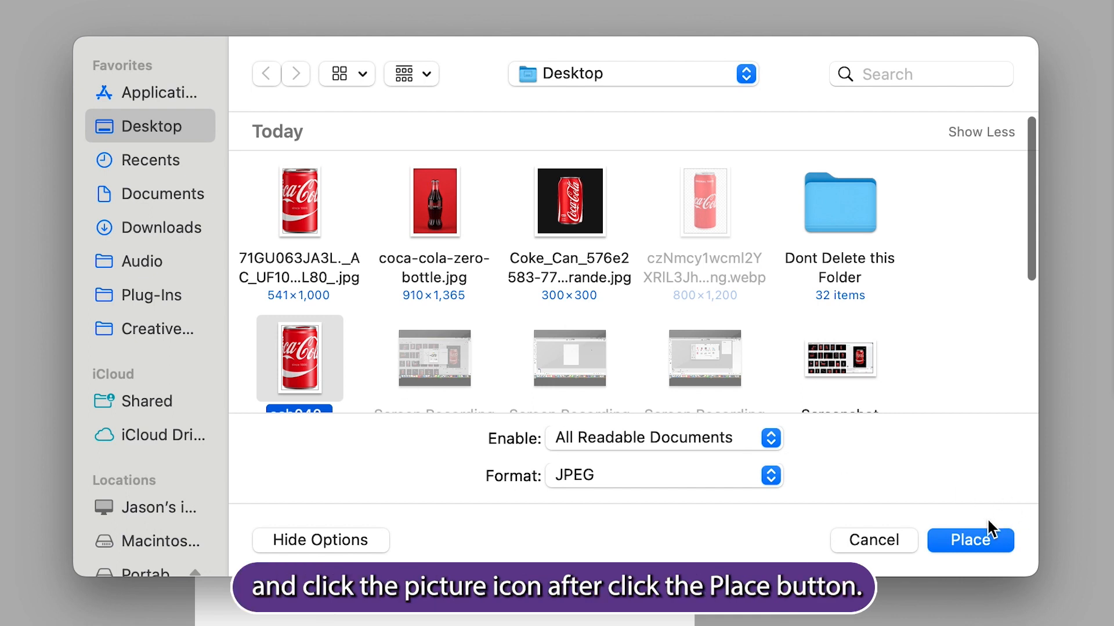
click(991, 541)
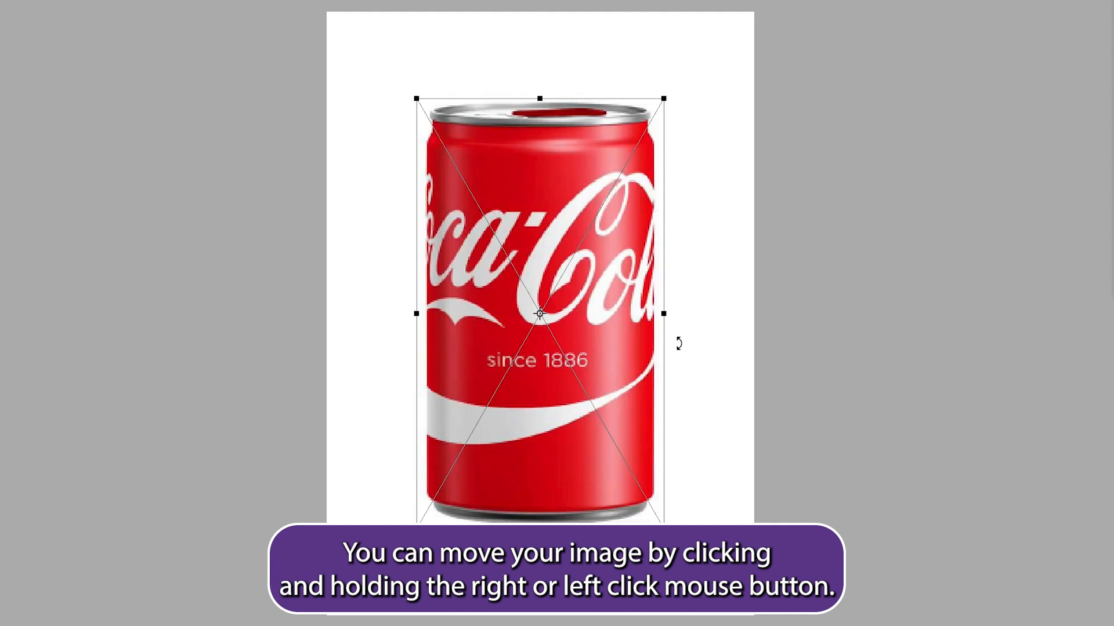
Position and enlarge the placed can so it nearly fills the page, and flatten the image
drag(621, 348, 593, 315)
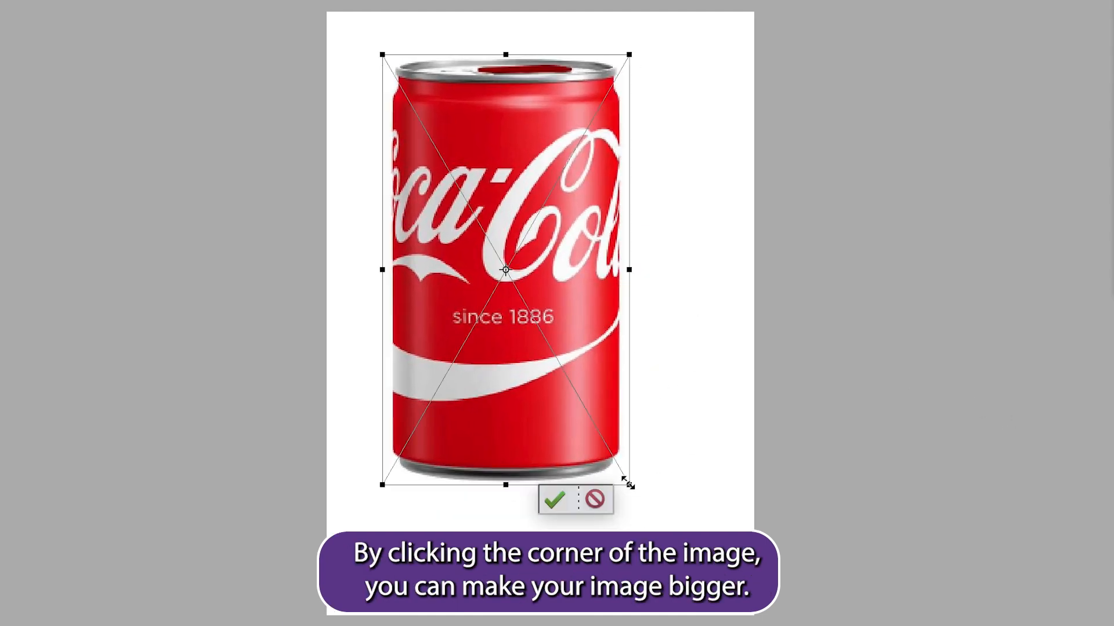
drag(629, 483, 772, 625)
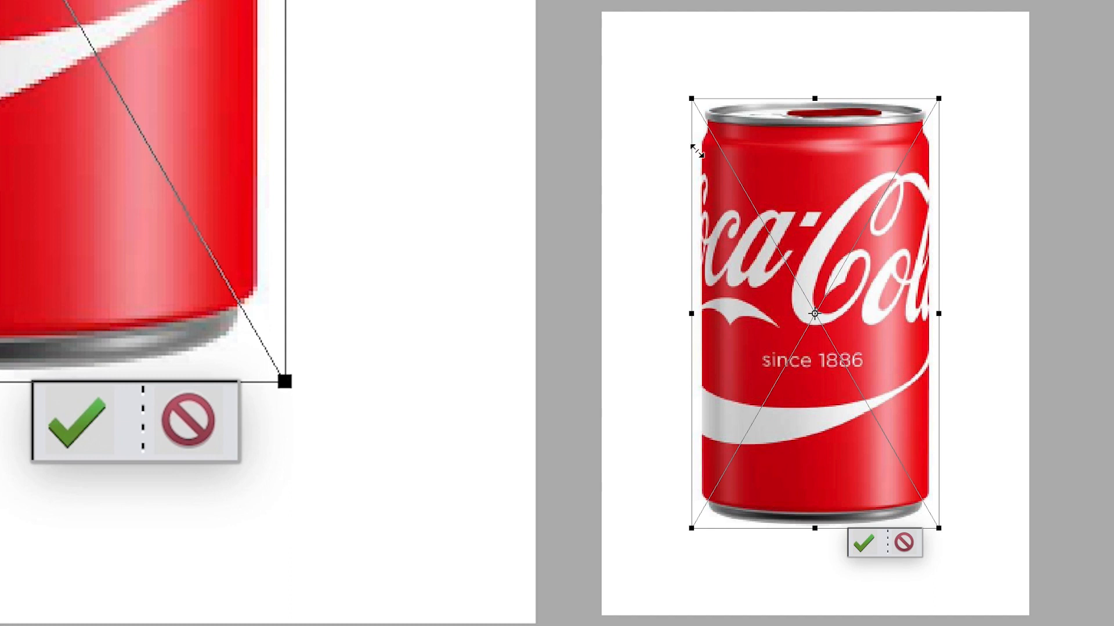
drag(691, 98, 645, 59)
drag(940, 528, 972, 582)
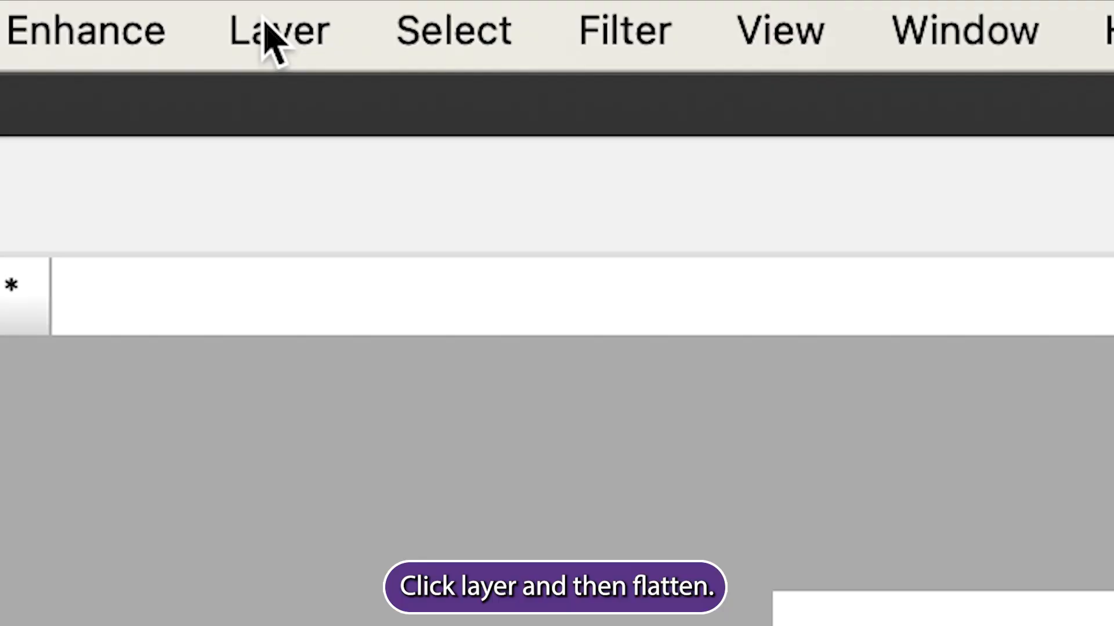
click(267, 37)
click(644, 537)
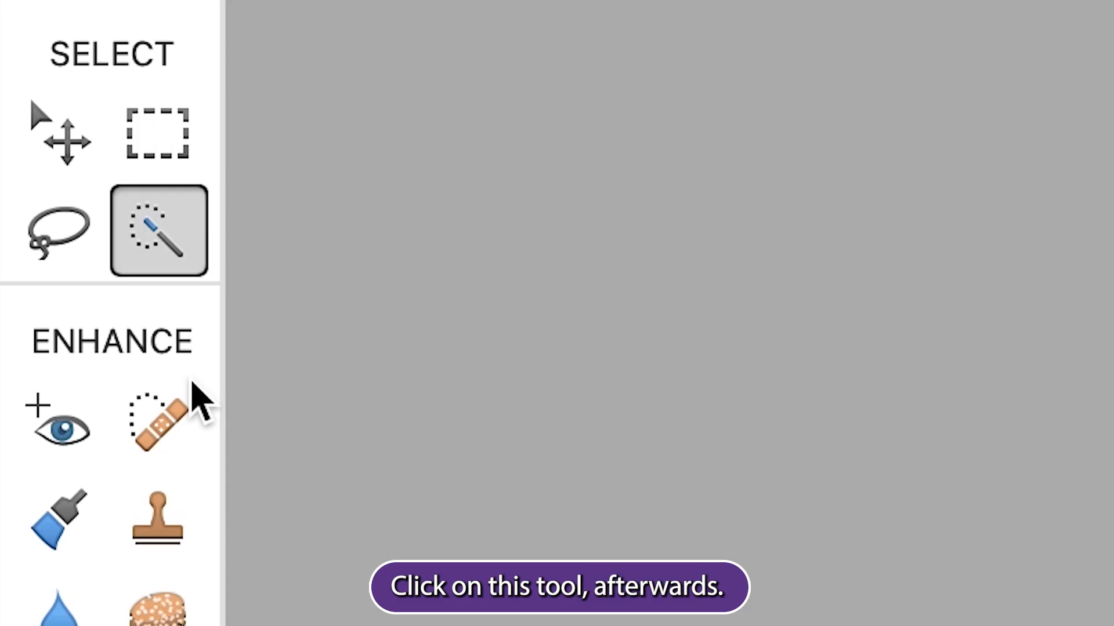
Start a Polygonal Lasso outline at the can's upper right shoulder and trace around the right end of the lid rim
click(54, 241)
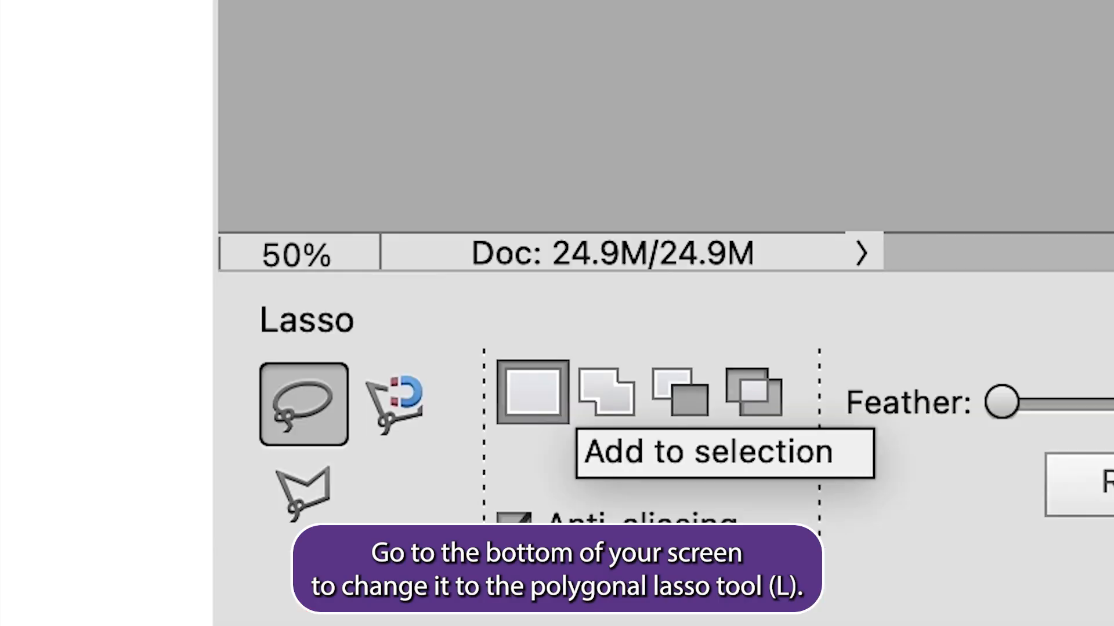
click(280, 511)
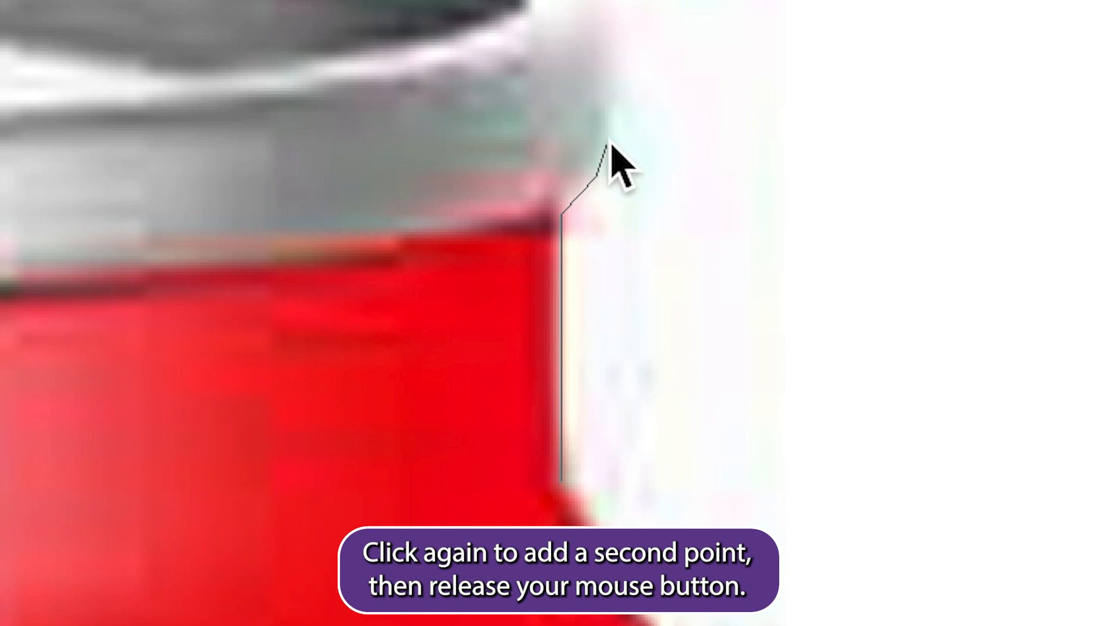
click(610, 143)
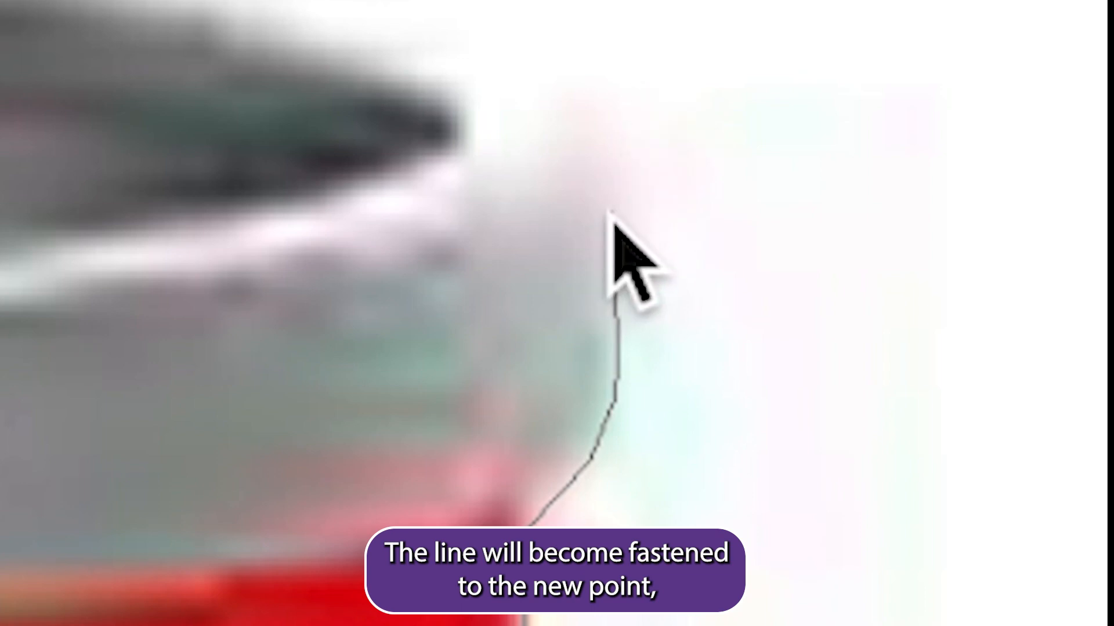
click(581, 133)
click(511, 90)
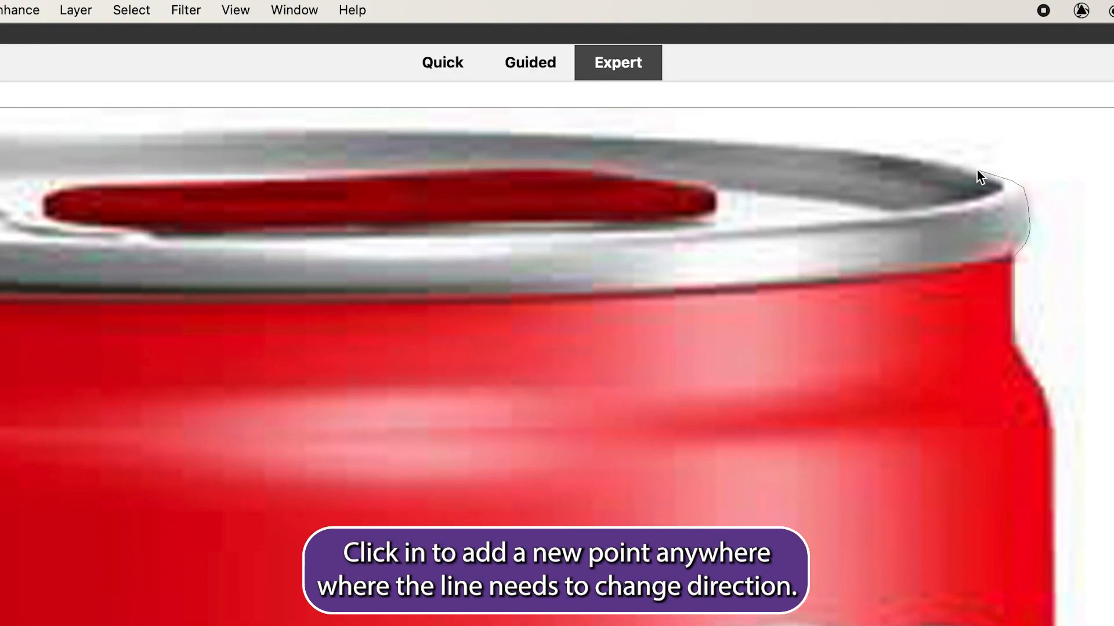
click(945, 158)
click(883, 151)
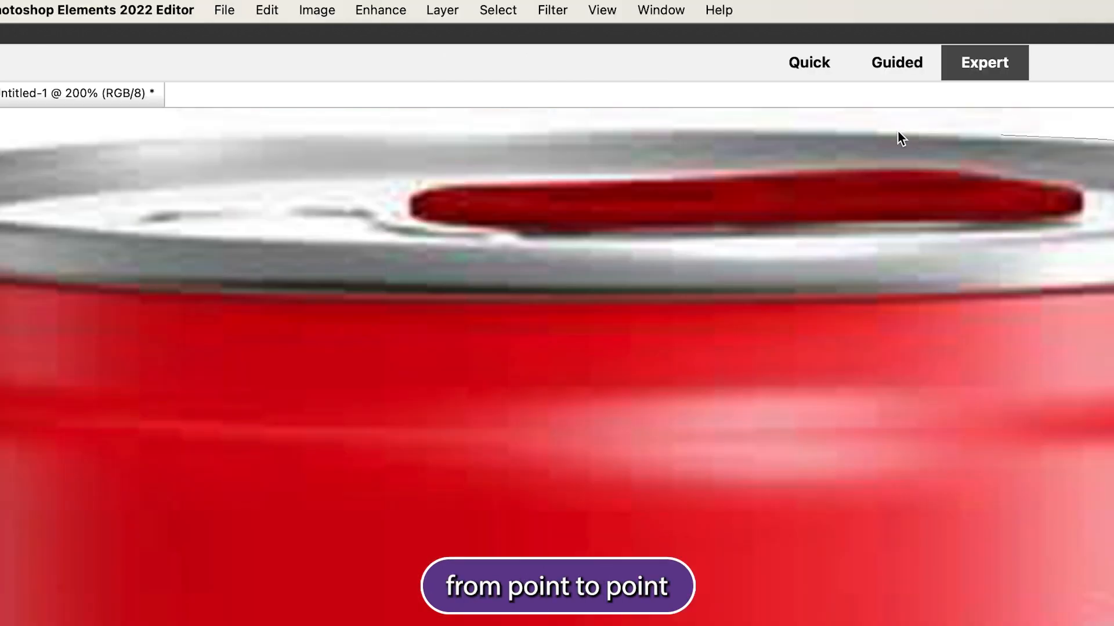
Continue the lasso outline along the lid's upper edge, around its left end and down to the left shoulder
click(763, 128)
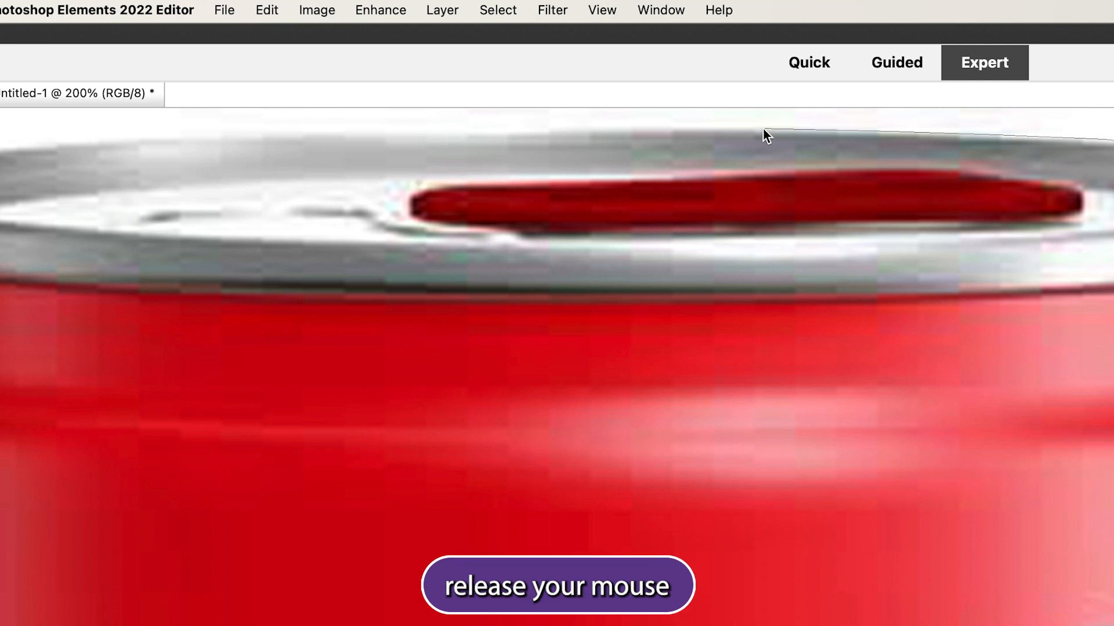
click(632, 127)
click(502, 128)
click(142, 139)
scroll(148, 143, left, 5)
click(318, 144)
click(214, 153)
click(75, 395)
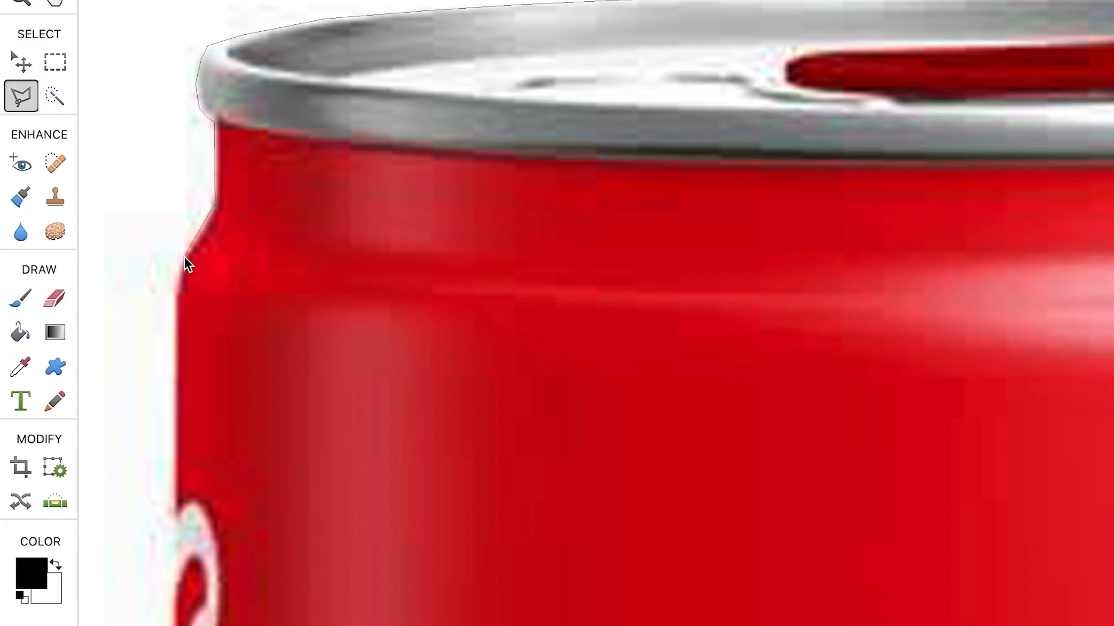
Trace the lasso outline down the can's left side and along the curved metal base
scroll(487, 539, down, 10)
scroll(645, 313, down, 15)
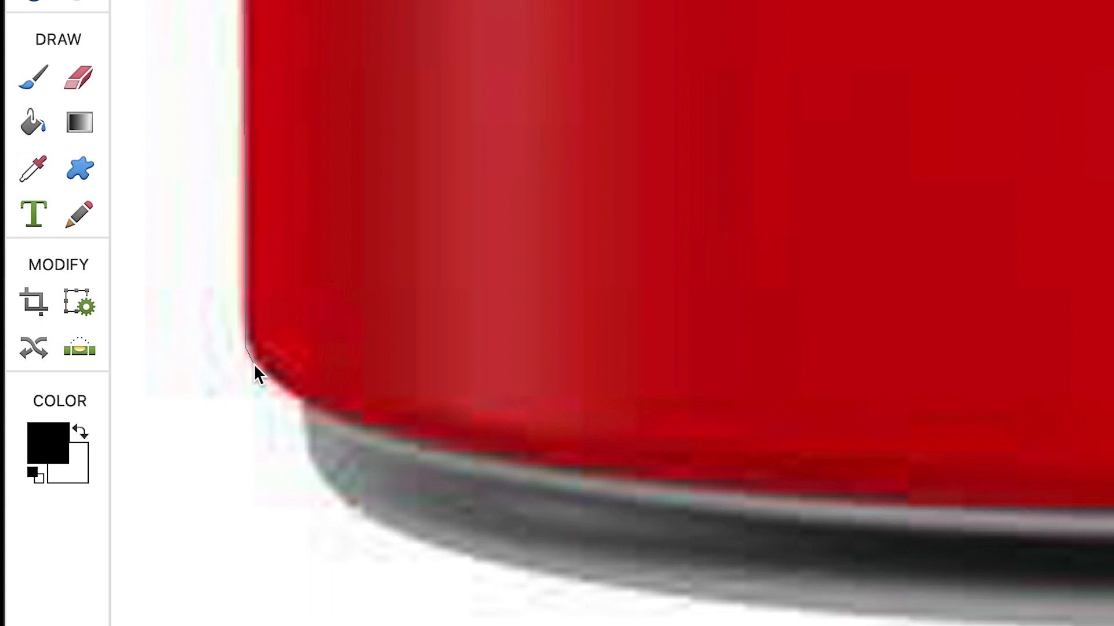
click(355, 503)
scroll(487, 601, down, 2)
click(410, 462)
click(478, 487)
click(593, 512)
click(694, 528)
click(547, 553)
click(812, 561)
click(326, 561)
click(591, 544)
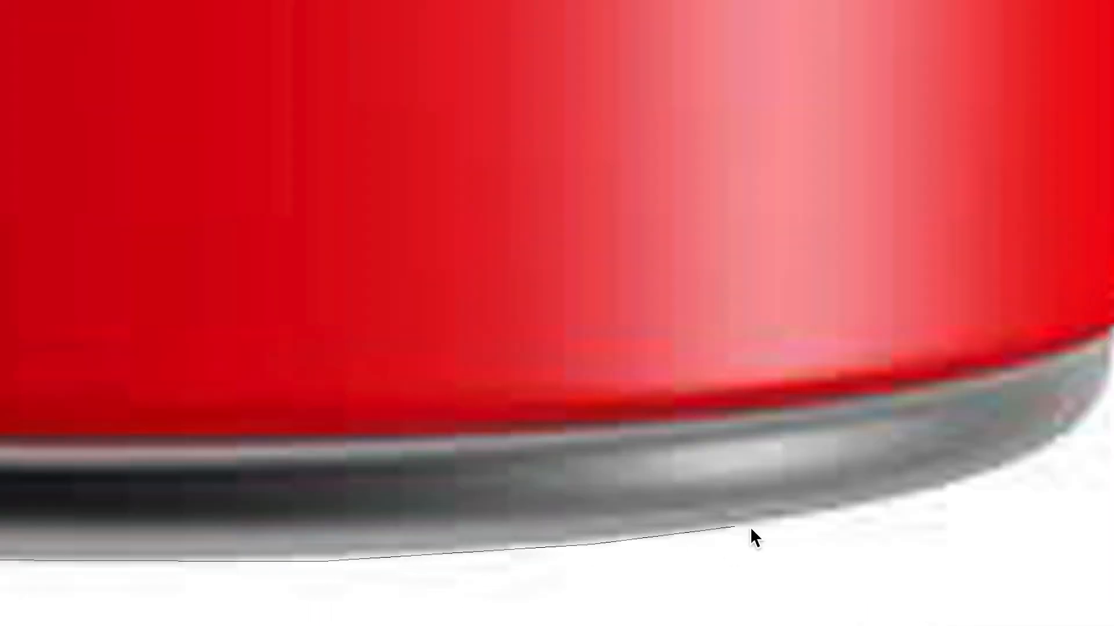
Trace around the base's right end and up the can's right side, closing the lasso selection at its starting point
click(779, 522)
click(794, 492)
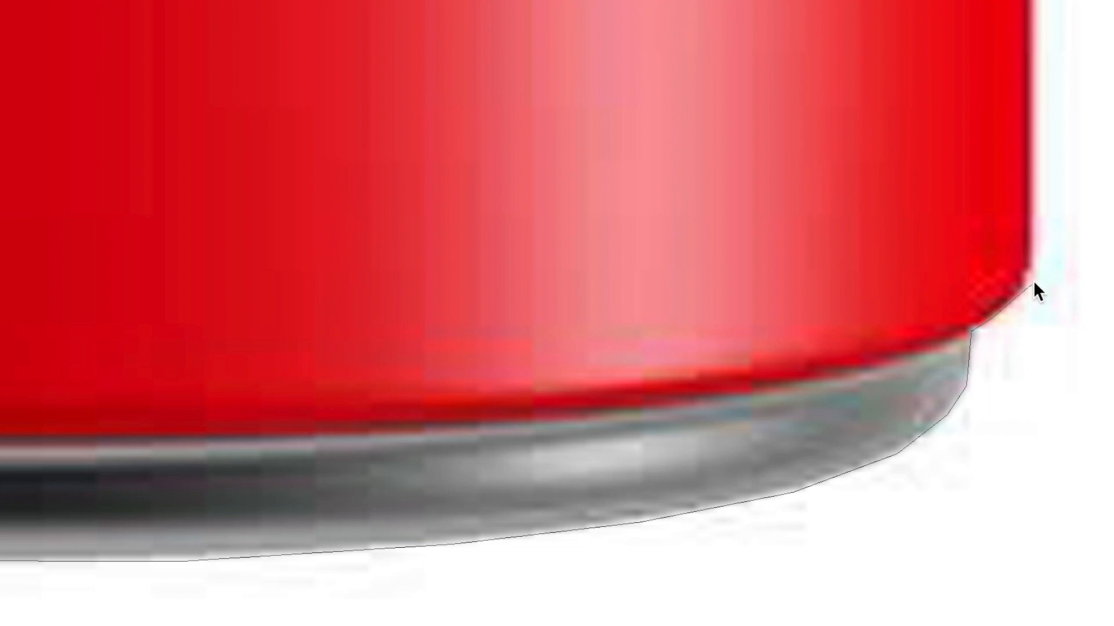
click(1024, 287)
scroll(557, 313, up, 10)
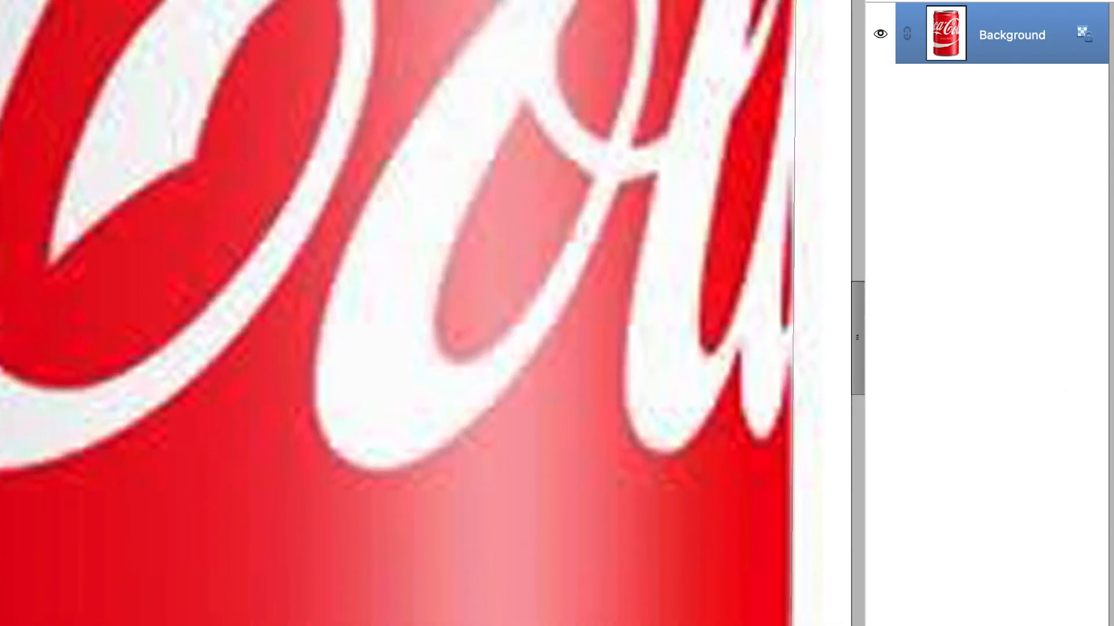
scroll(791, 132, up, 10)
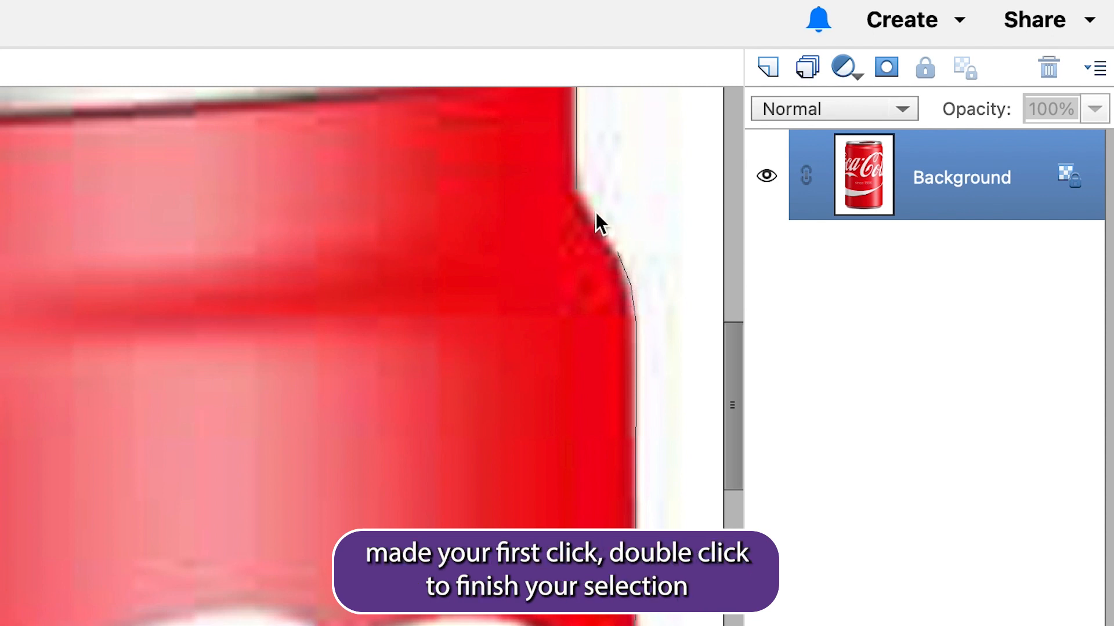
click(579, 189)
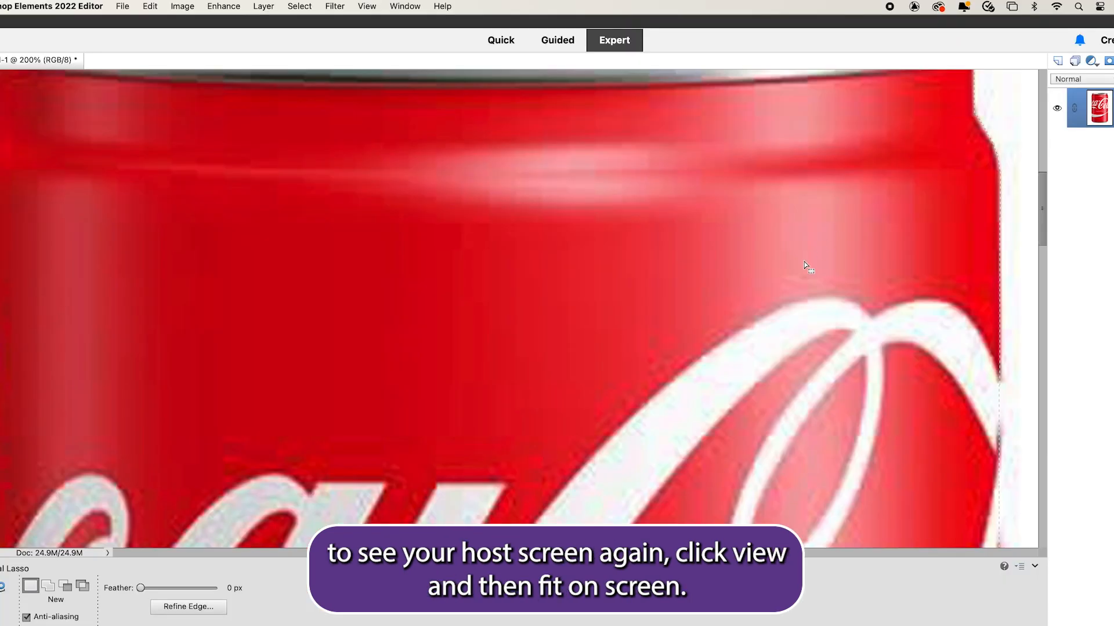
Add a new layer named Layer 1 in Normal mode at 100% opacity, keeping the can selection active
click(366, 5)
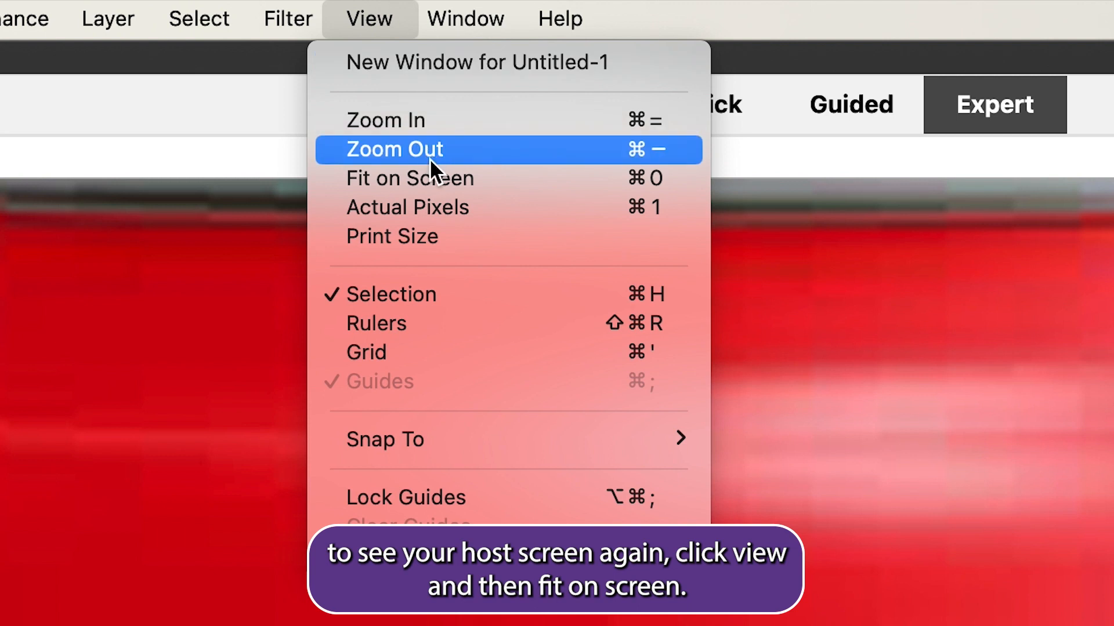
click(431, 177)
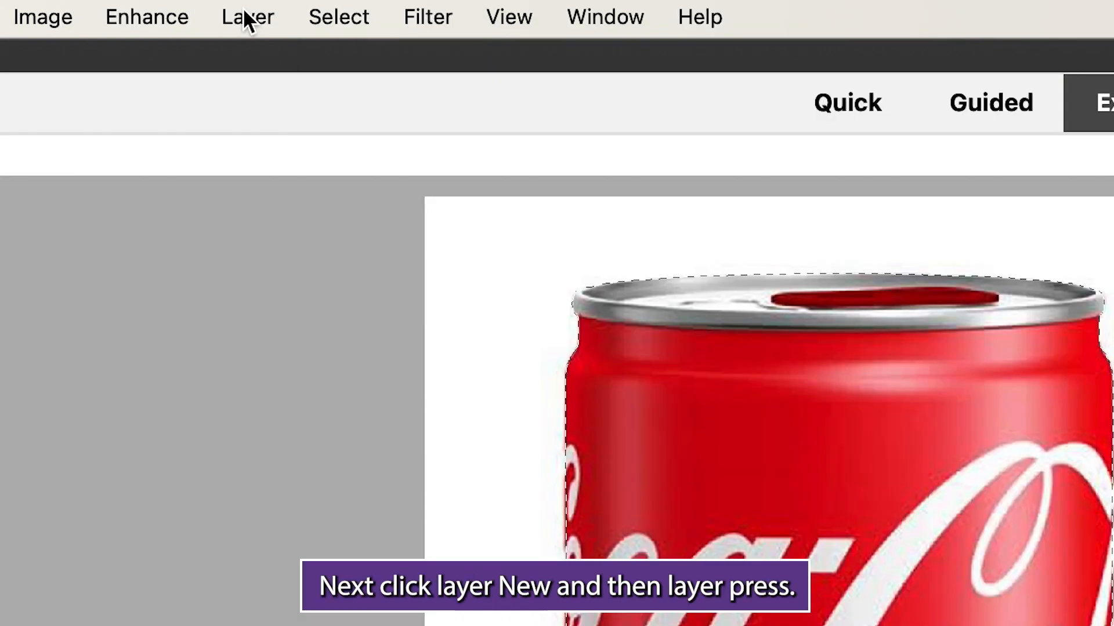
click(101, 17)
mouse_move(122, 59)
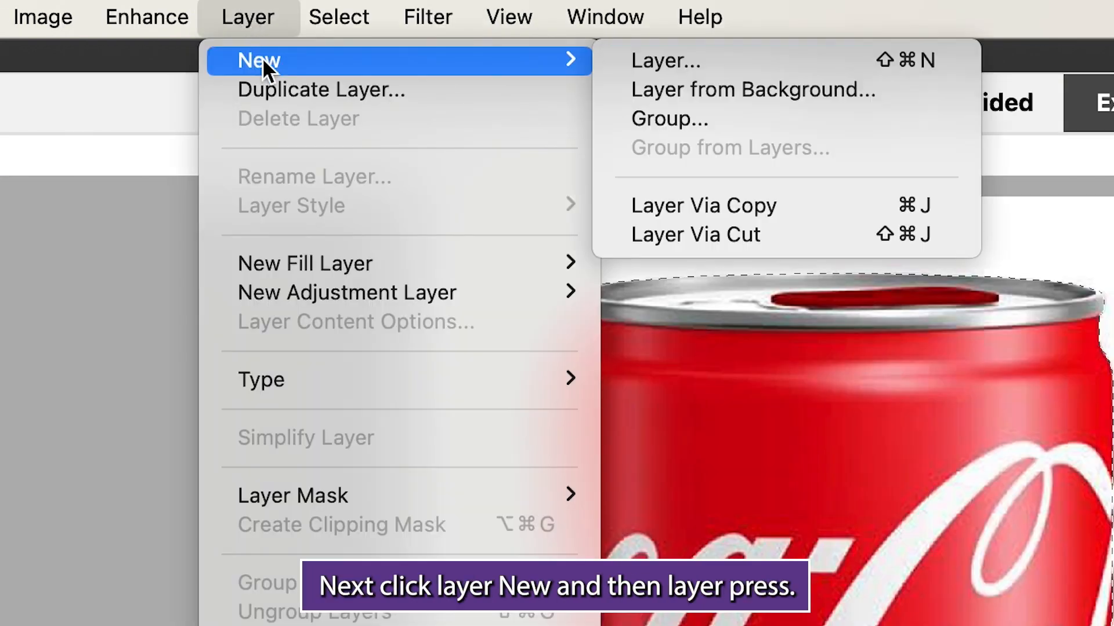
click(663, 61)
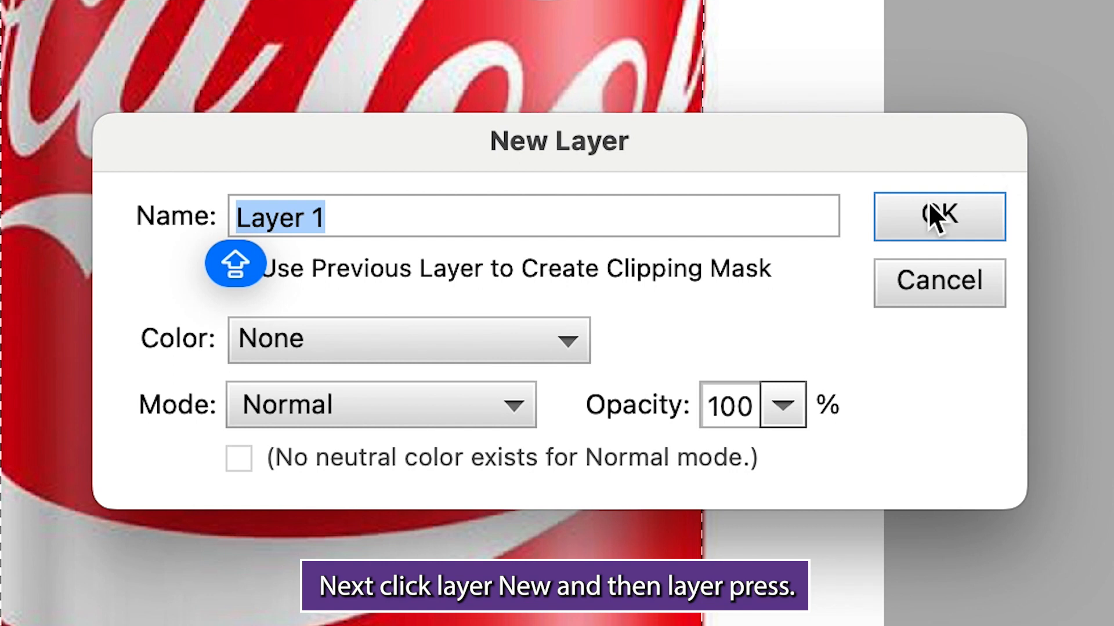
click(931, 226)
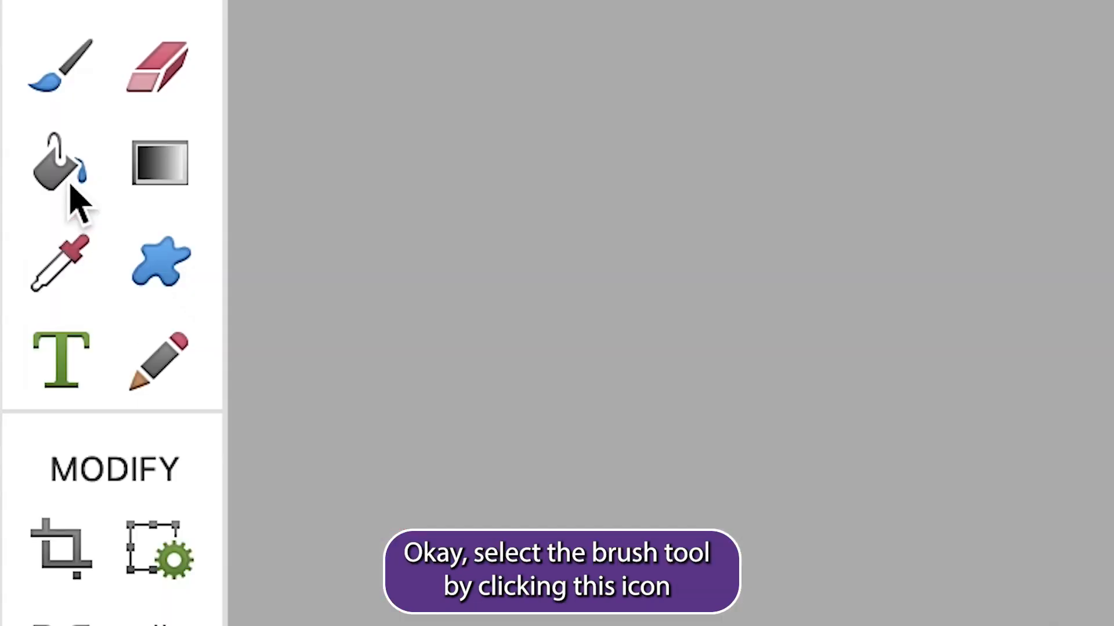
Fill the can selection on the new layer with black using the Paint Bucket, and clear the selection
click(69, 184)
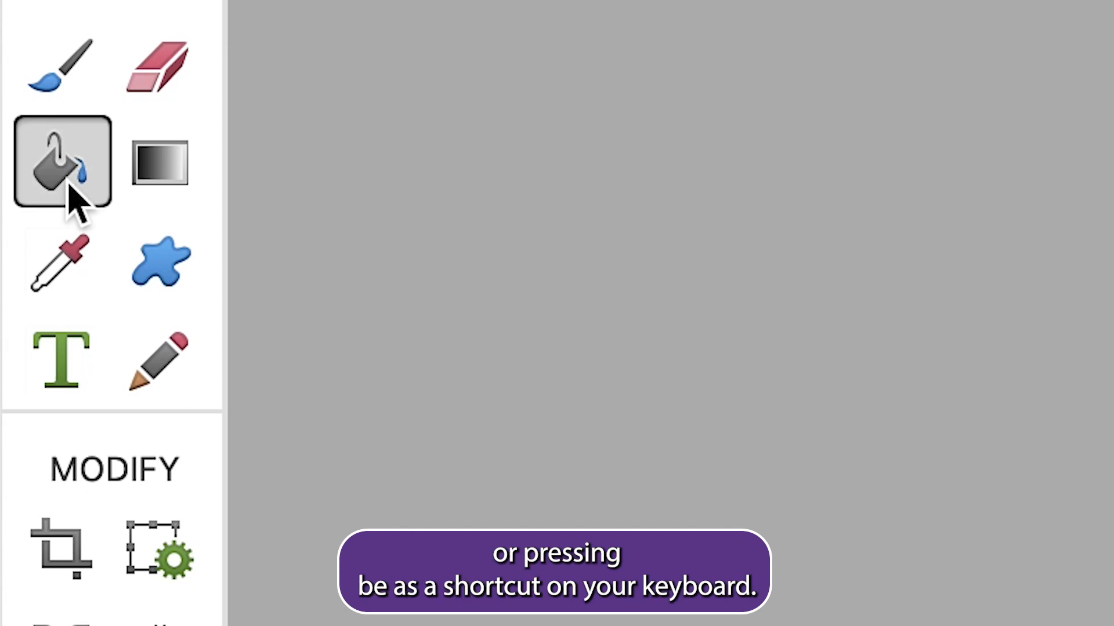
click(214, 240)
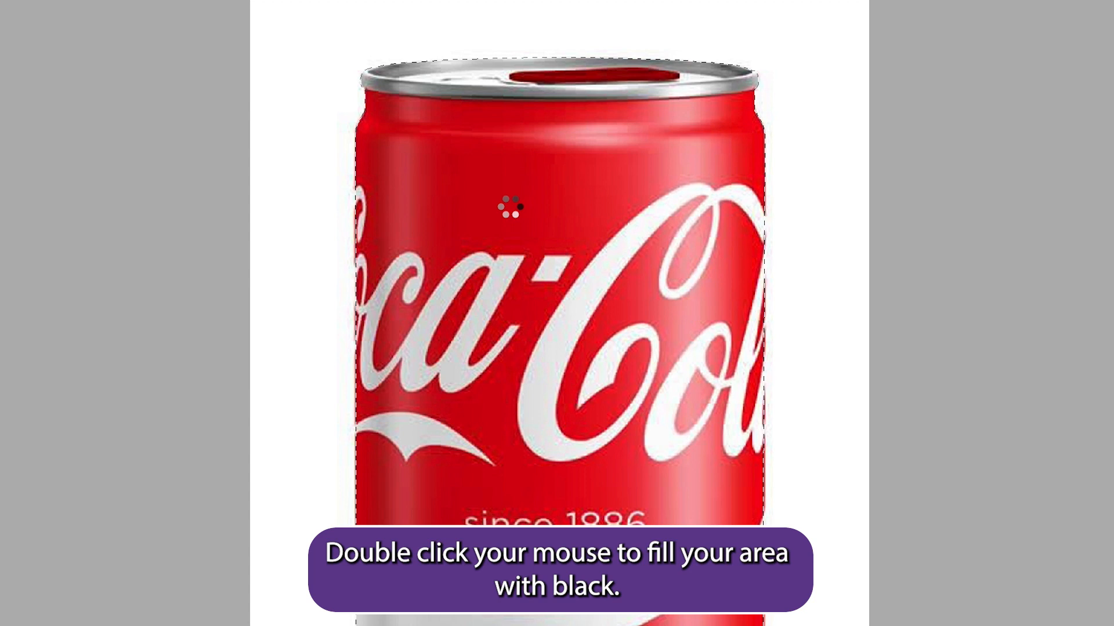
double_click(484, 160)
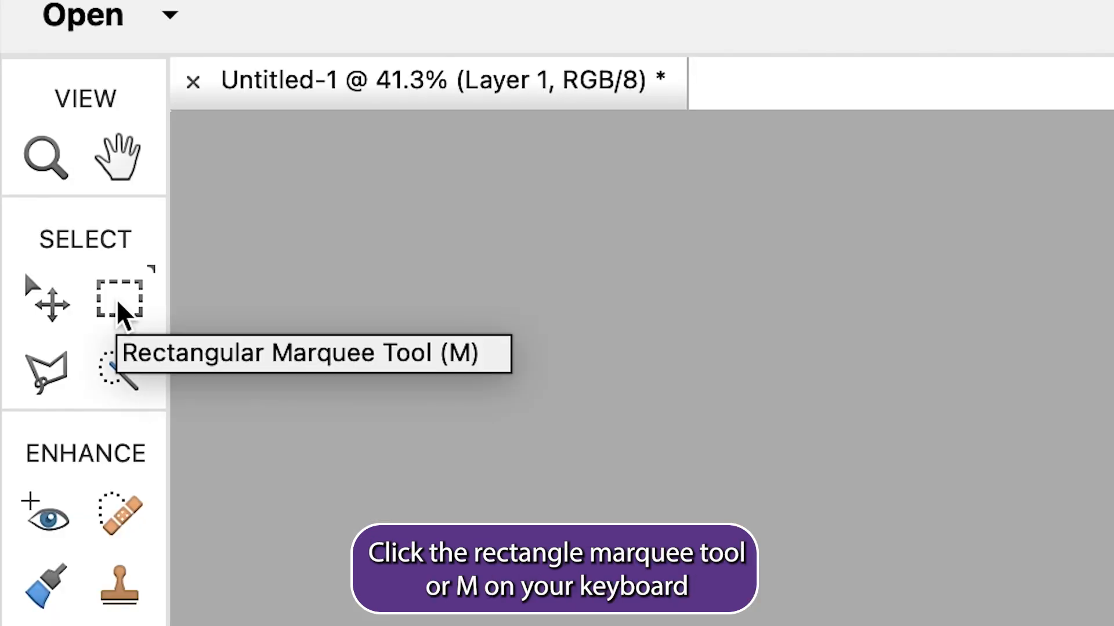
click(121, 309)
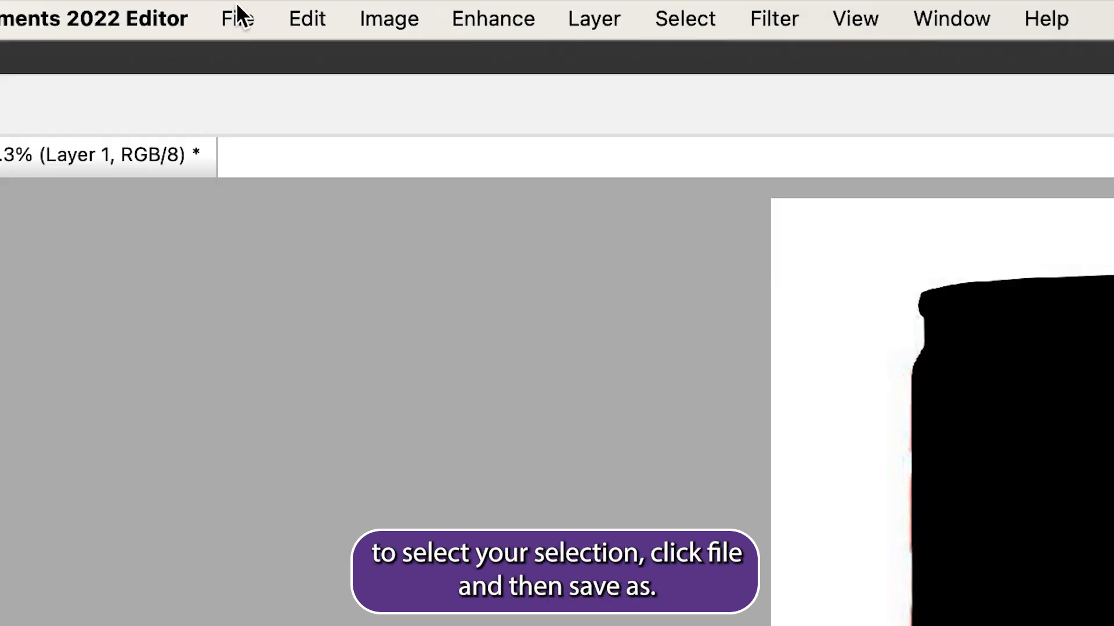
Save the black can shape to the Desktop as a JPEG copy named Drink Can Shape.jpg, with quality at the large-file end
click(238, 16)
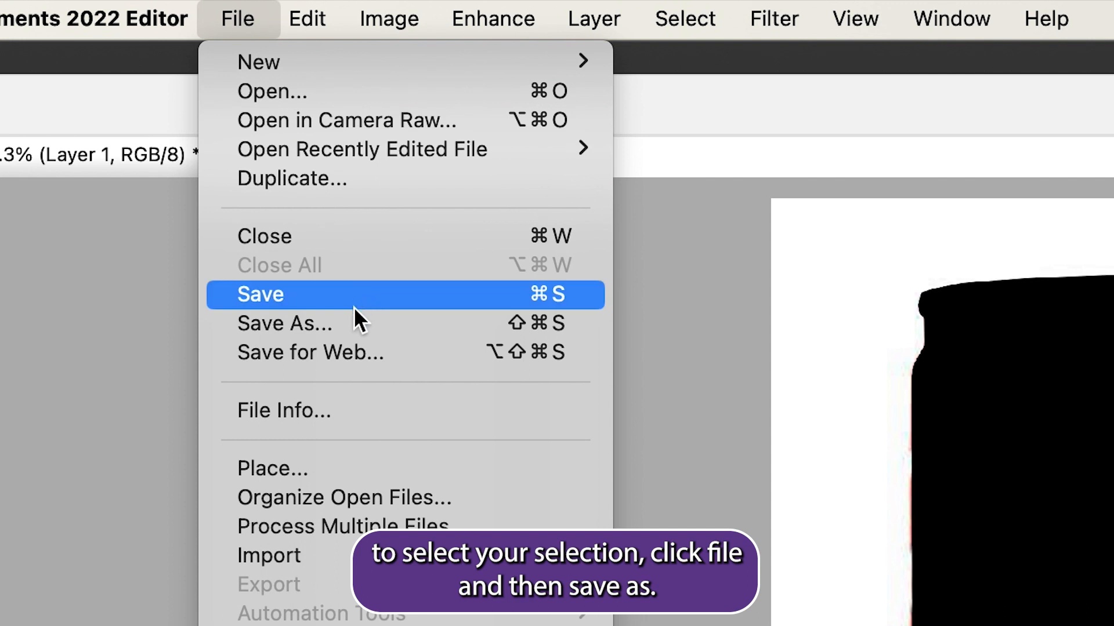
click(352, 323)
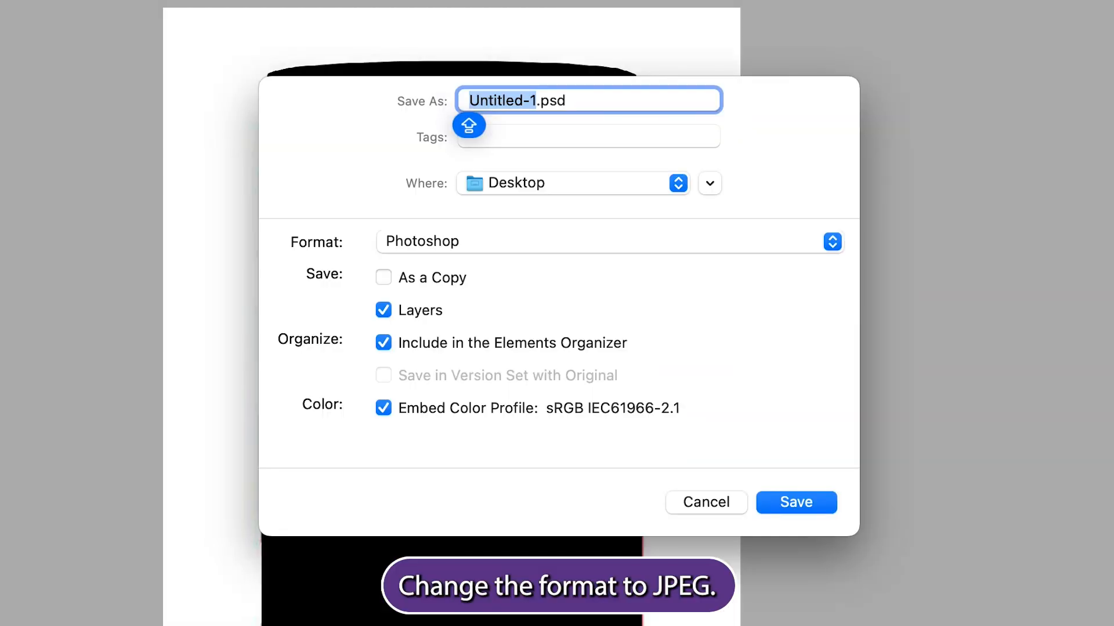
click(490, 242)
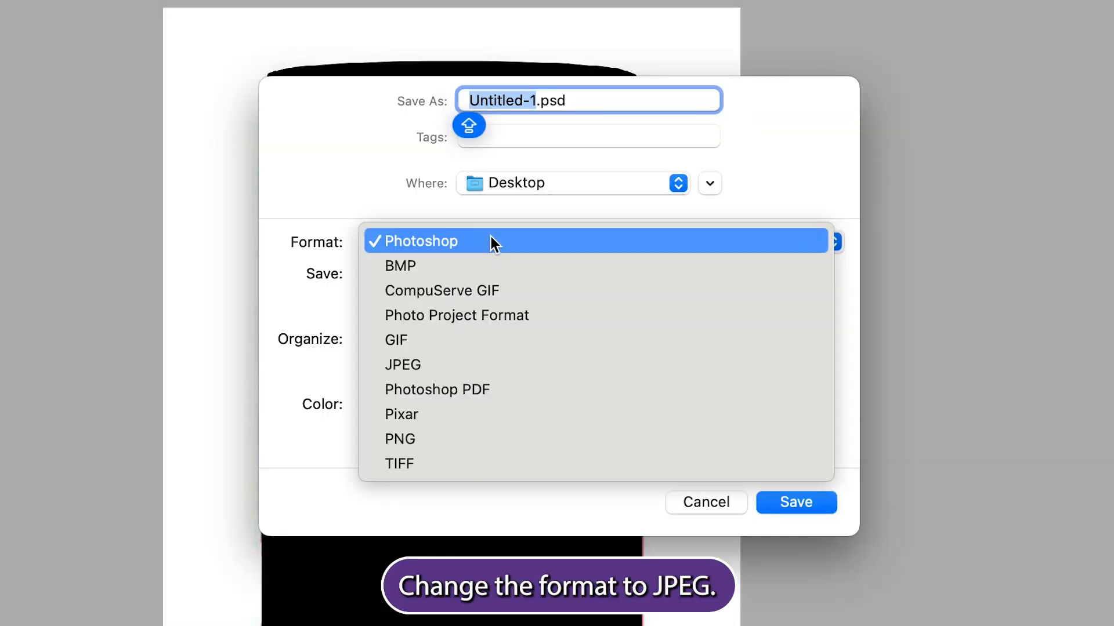
click(482, 366)
text(Drink Car Shape.jpg)
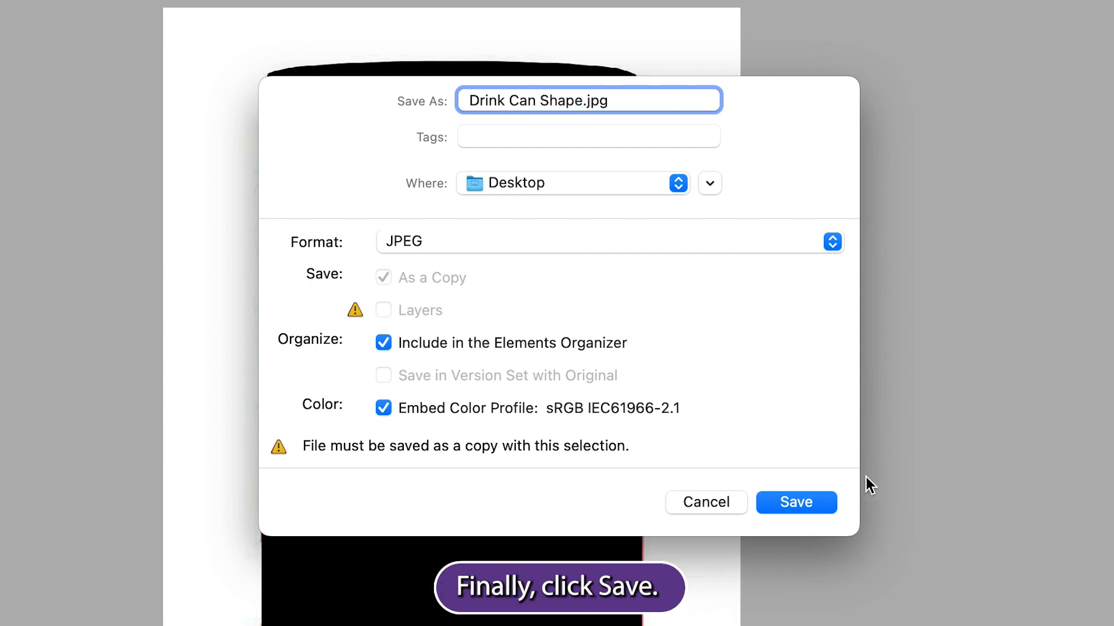
click(809, 500)
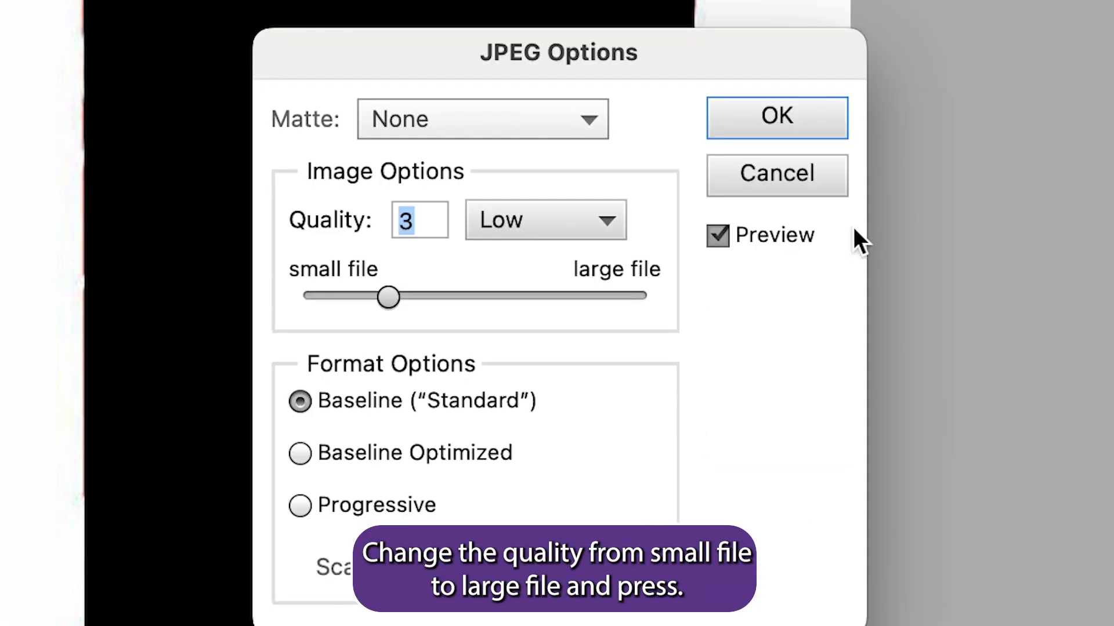
drag(490, 295, 667, 299)
click(778, 118)
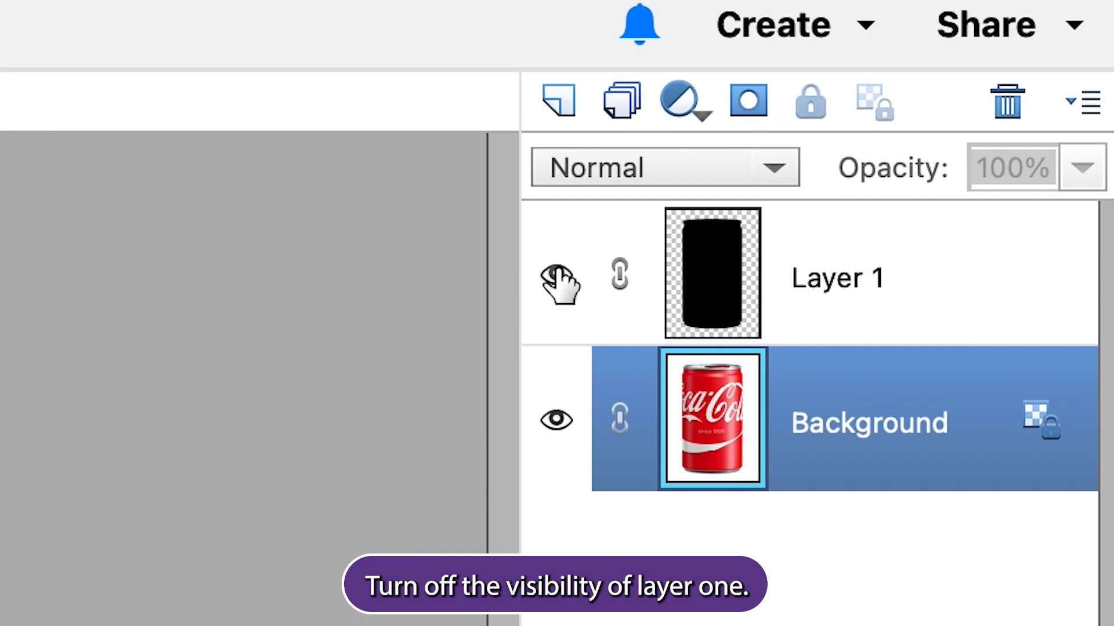
Hide Layer 1 and add a Threshold adjustment layer above the Background layer
click(559, 278)
click(224, 17)
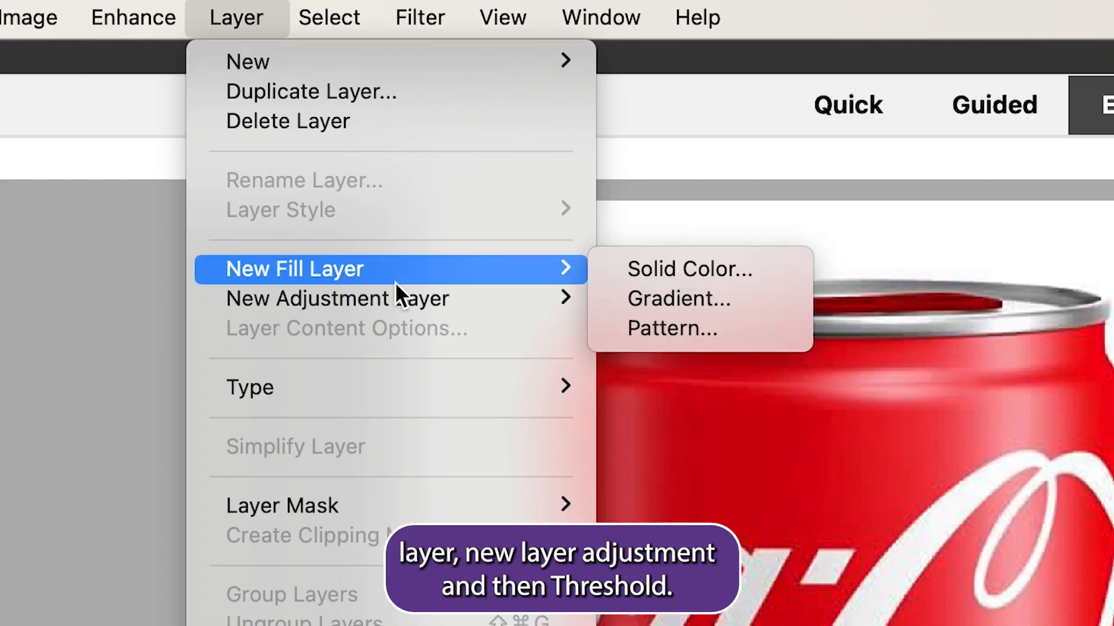
mouse_move(396, 288)
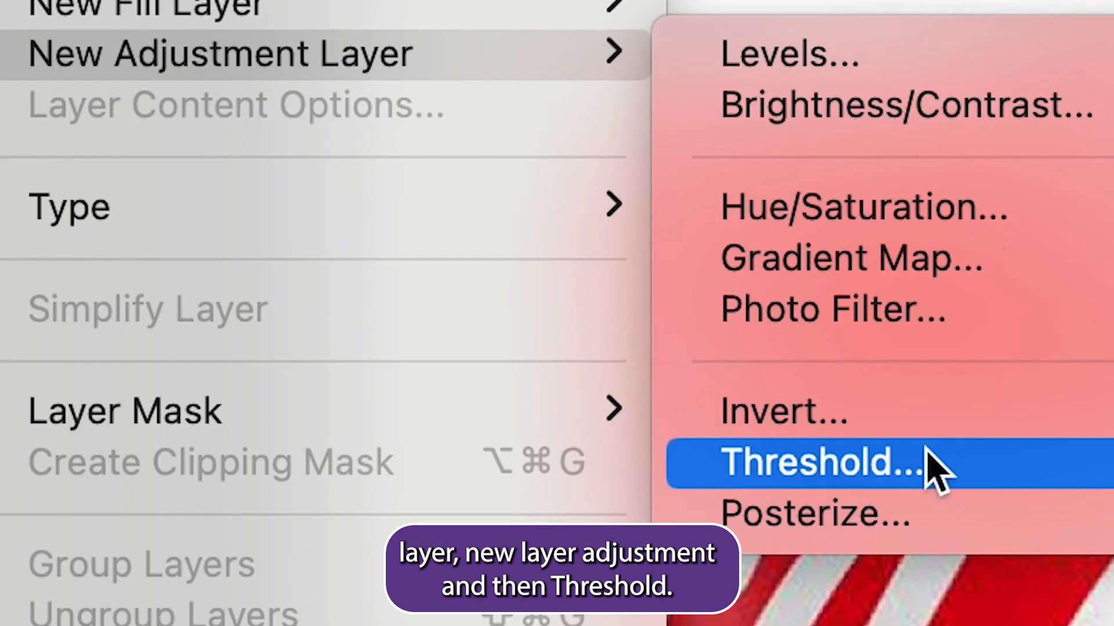
click(905, 467)
Raise the threshold level above 141 to keep the whole Coca-Cola logo, and merge the Threshold 1 and Background layers
click(869, 260)
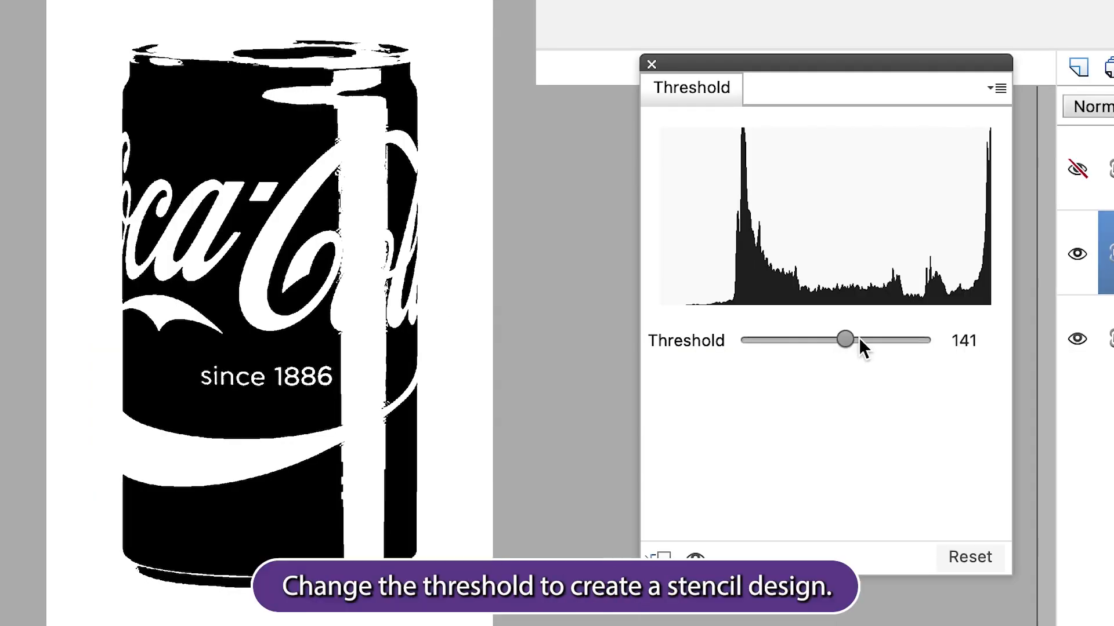
drag(859, 337, 885, 339)
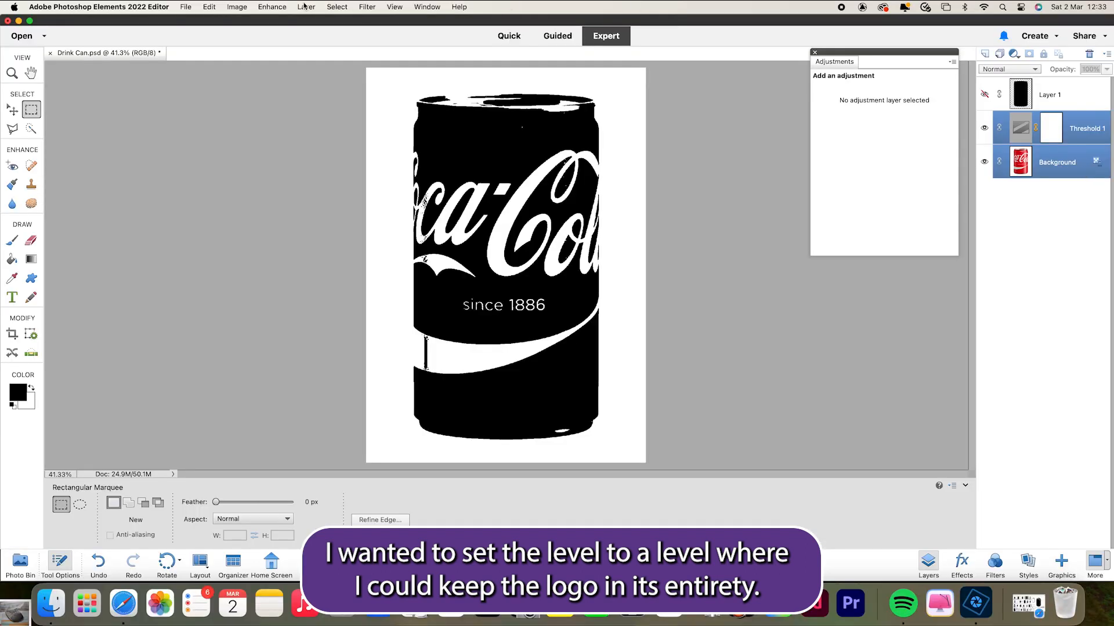
click(305, 7)
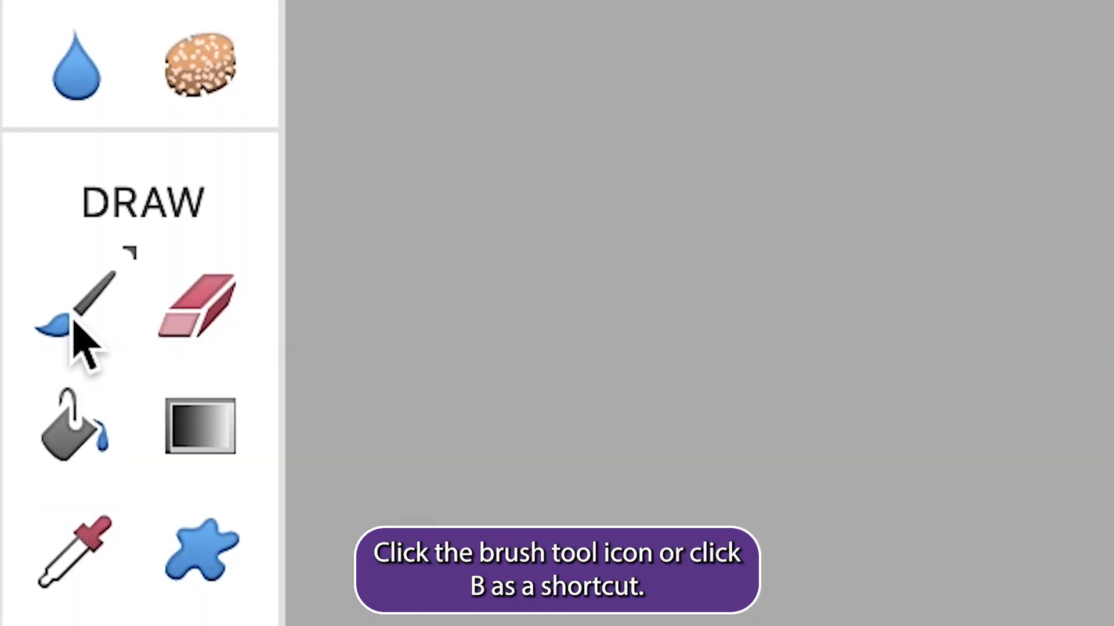
Activate the Brush tool with white as the foreground color and magnify the can artwork
click(72, 322)
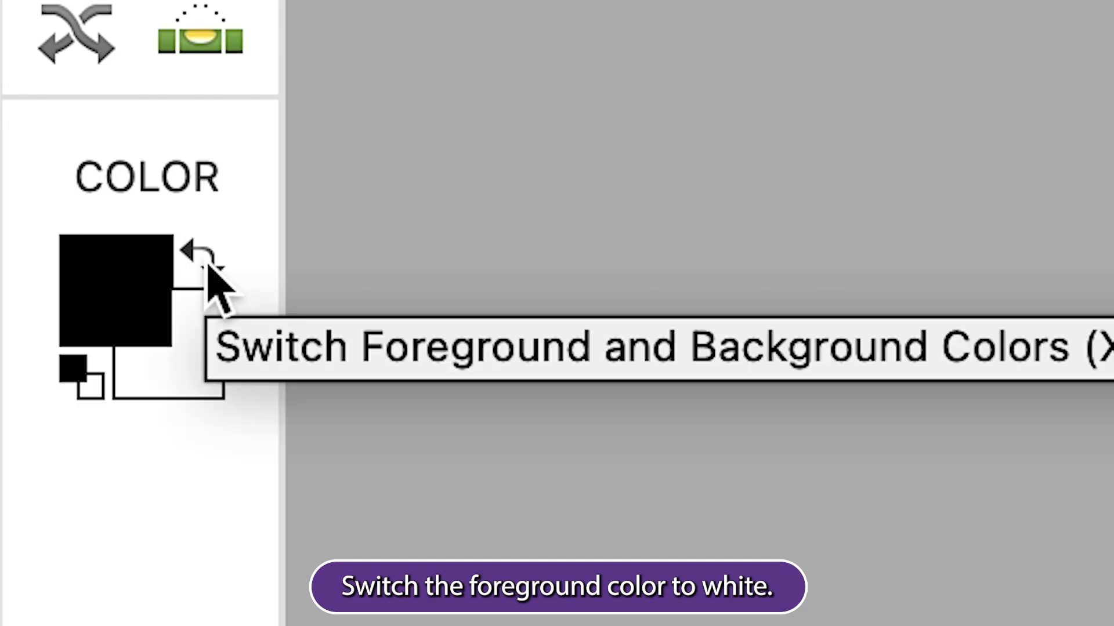
click(31, 387)
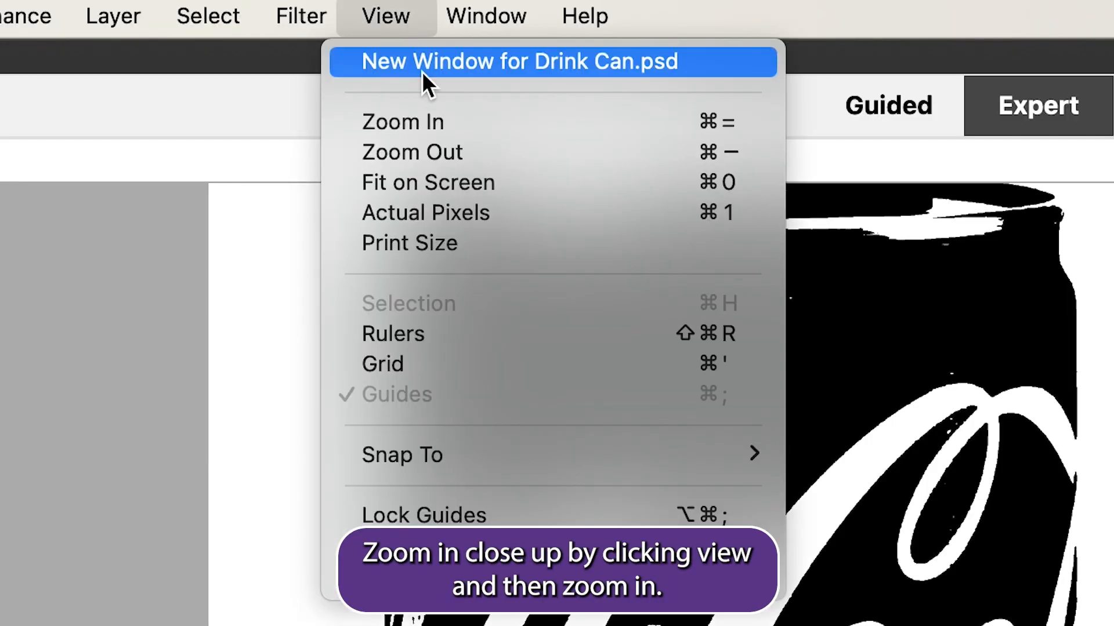
click(459, 120)
click(383, 16)
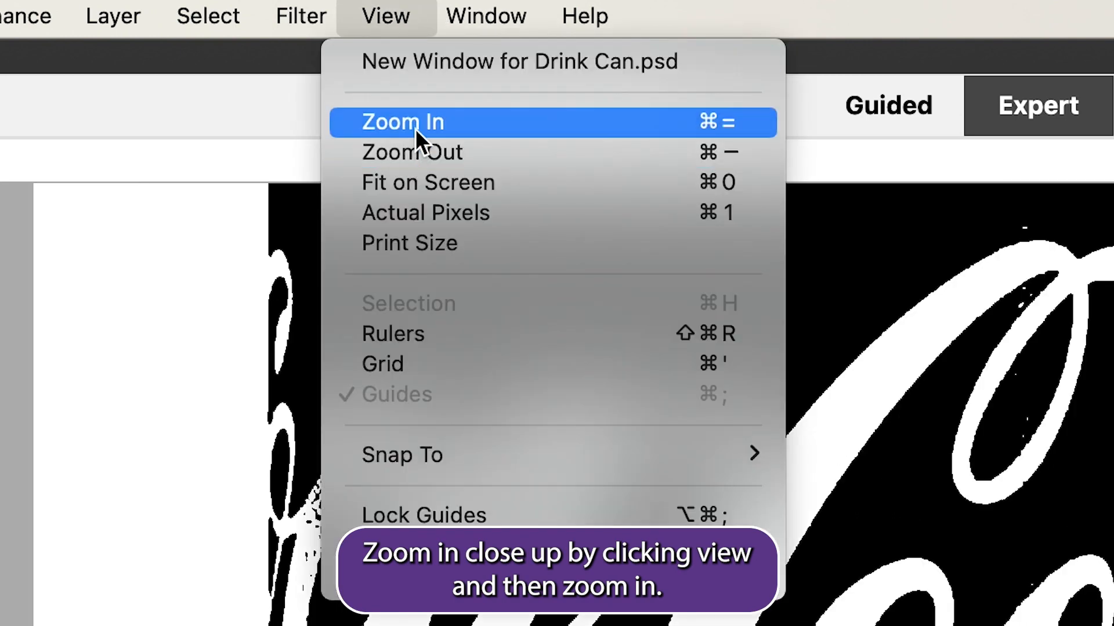
click(415, 128)
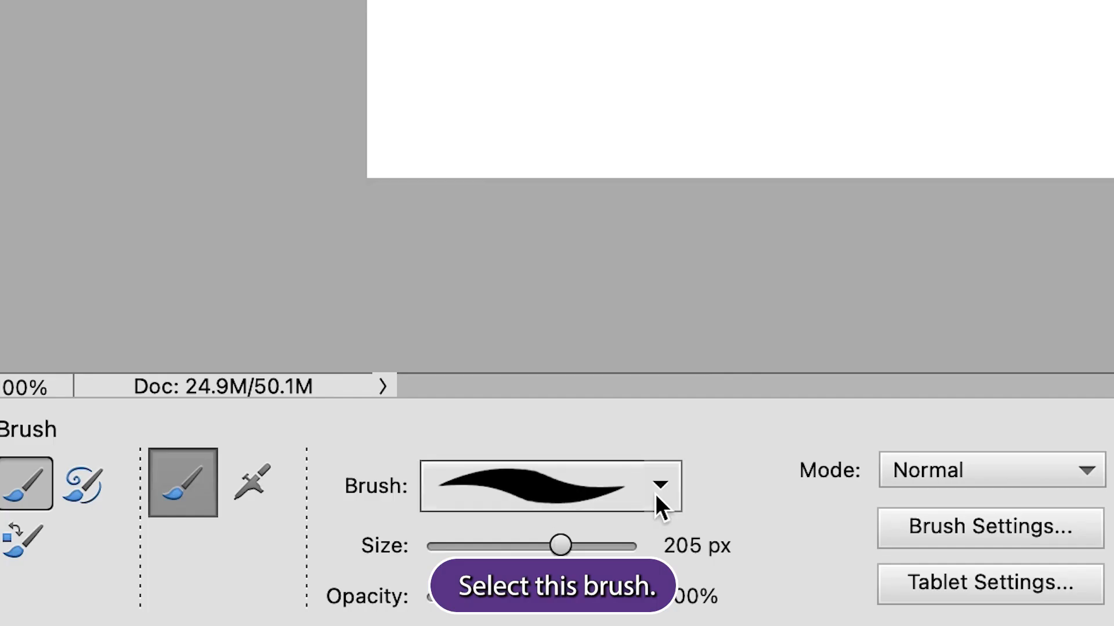
Choose the Hard Round 19 pixels brush and paint white over the black vertical bar in the white wave band
click(660, 486)
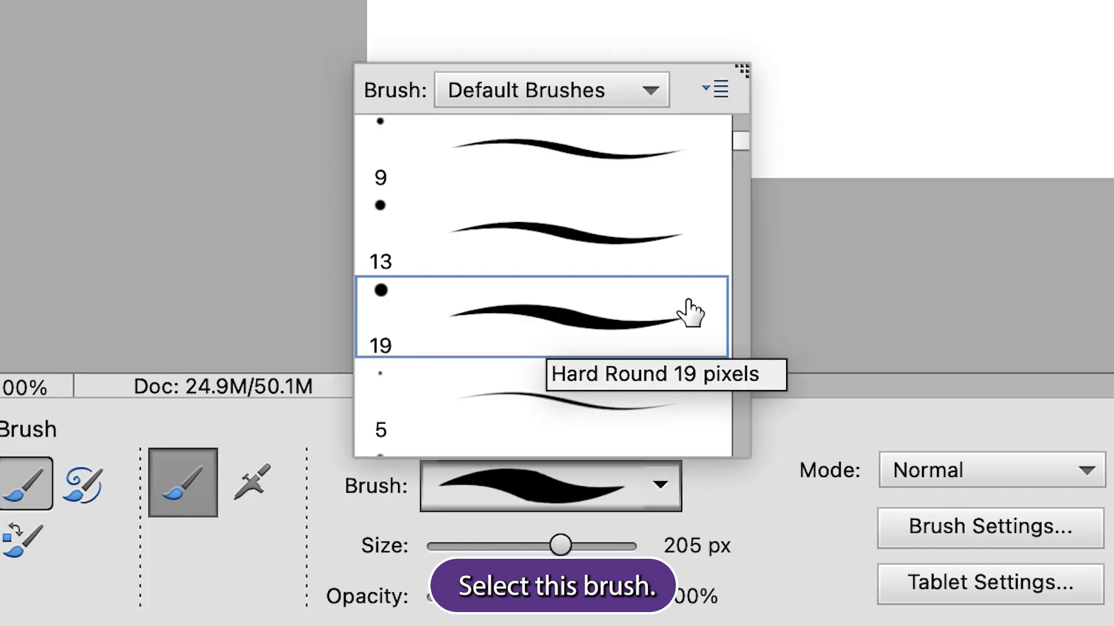
click(689, 311)
drag(624, 429, 504, 436)
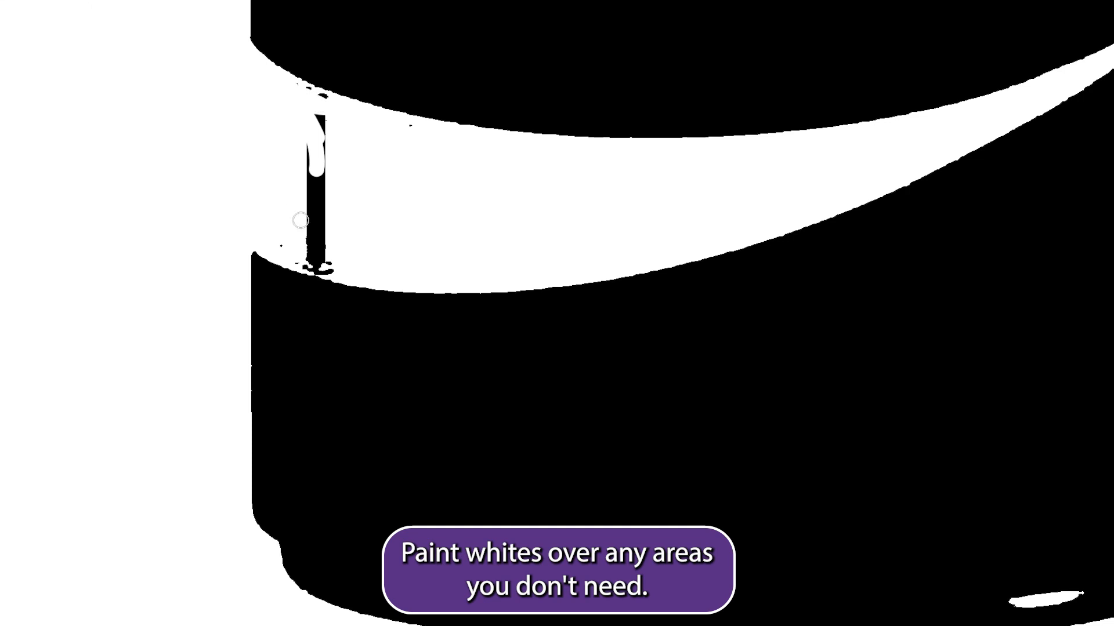
mouse_move(301, 220)
mouse_down()
mouse_move(291, 251)
mouse_move(309, 162)
mouse_up()
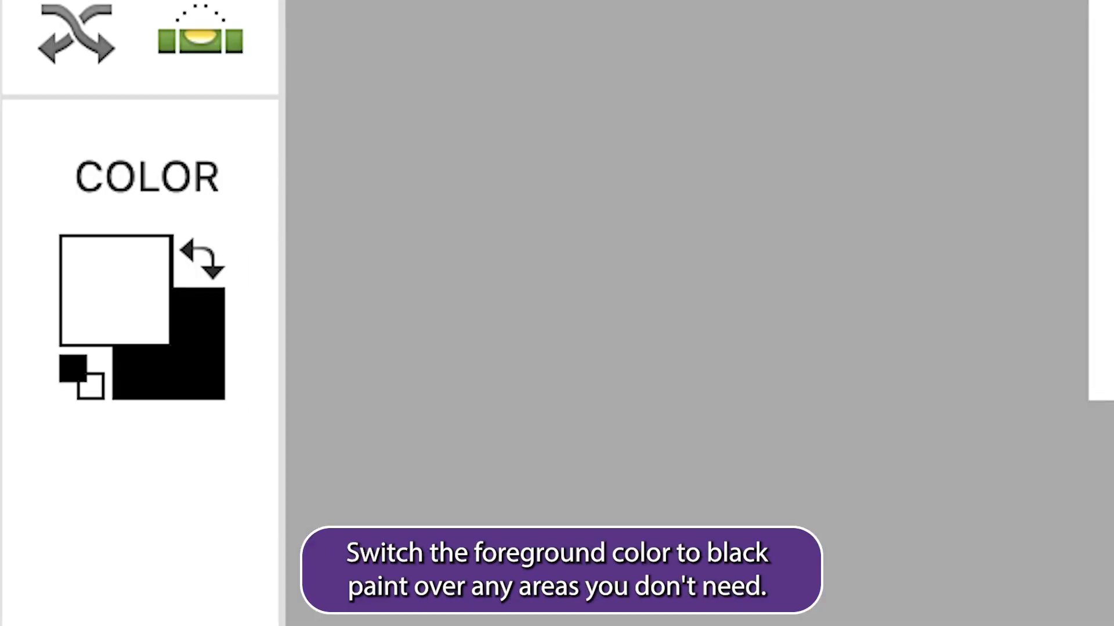
Switch the foreground color to black and paint over the white highlight on the can's base and the "since 1886" text
click(205, 255)
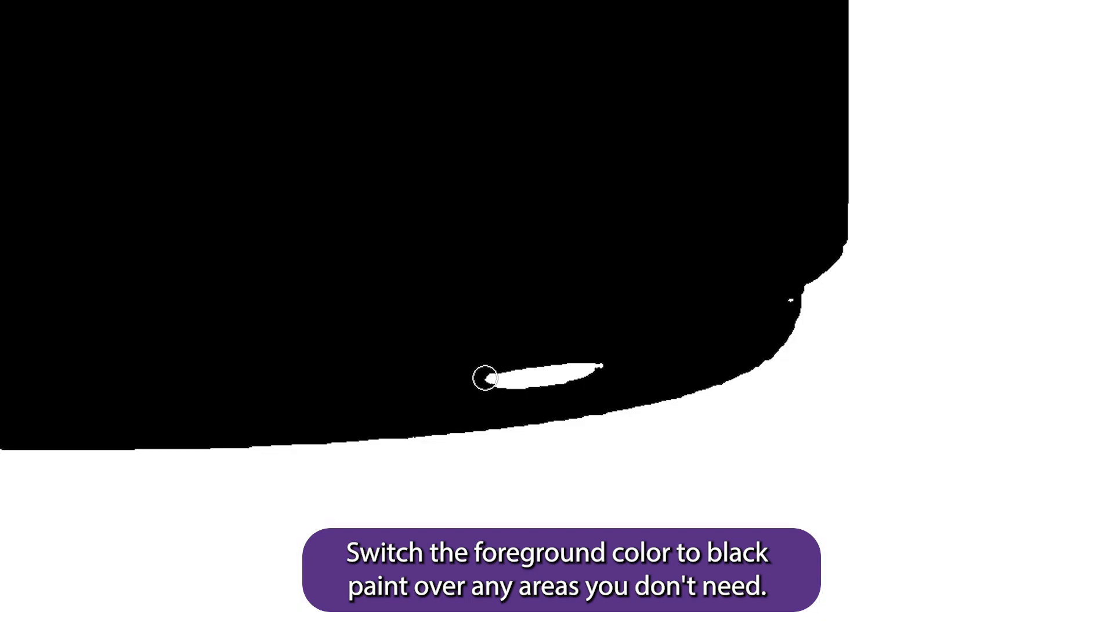
drag(629, 374, 508, 382)
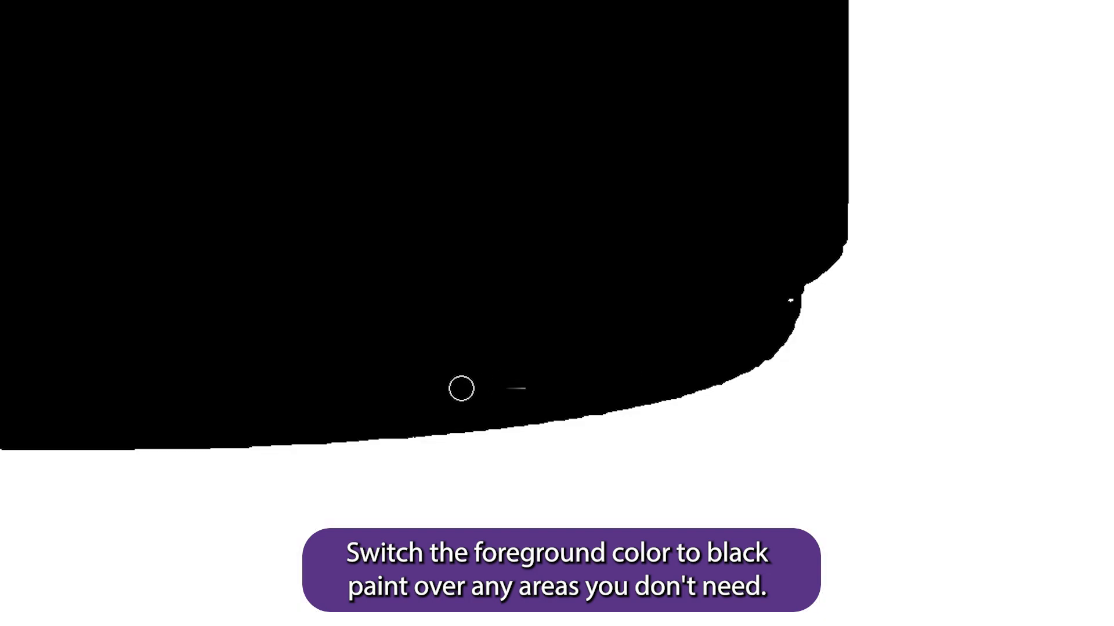
scroll(743, 316, up, 5)
drag(497, 226, 453, 227)
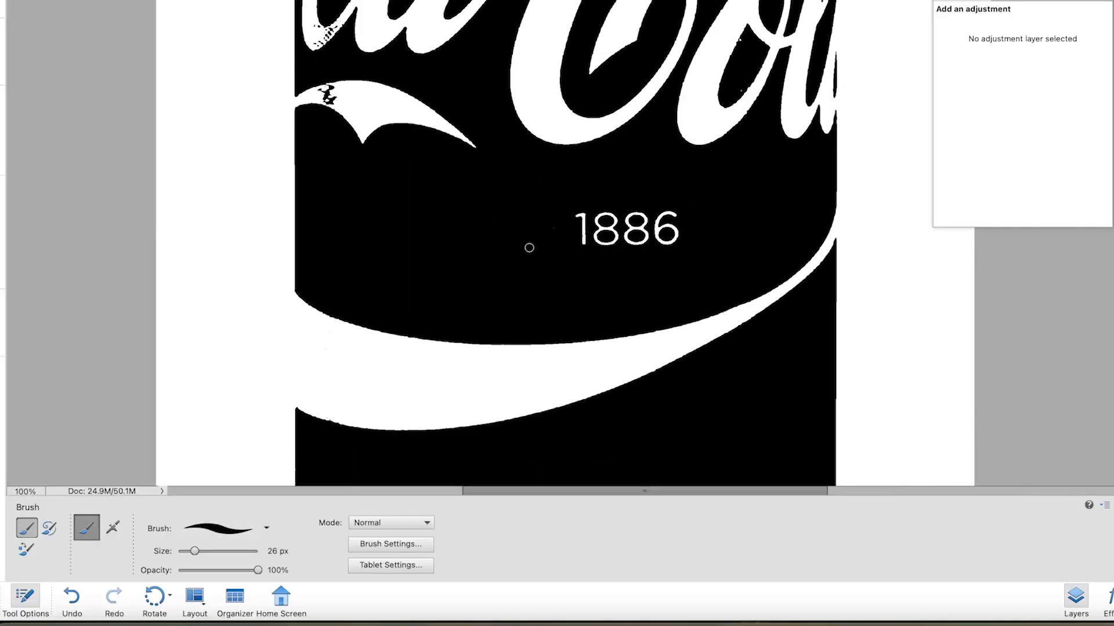
mouse_move(529, 248)
mouse_down()
mouse_move(644, 211)
mouse_move(695, 231)
mouse_move(667, 230)
mouse_up()
Paint white over the black specks in the swirl below the logo and in the adjacent lowercase c
scroll(667, 229, up, 5)
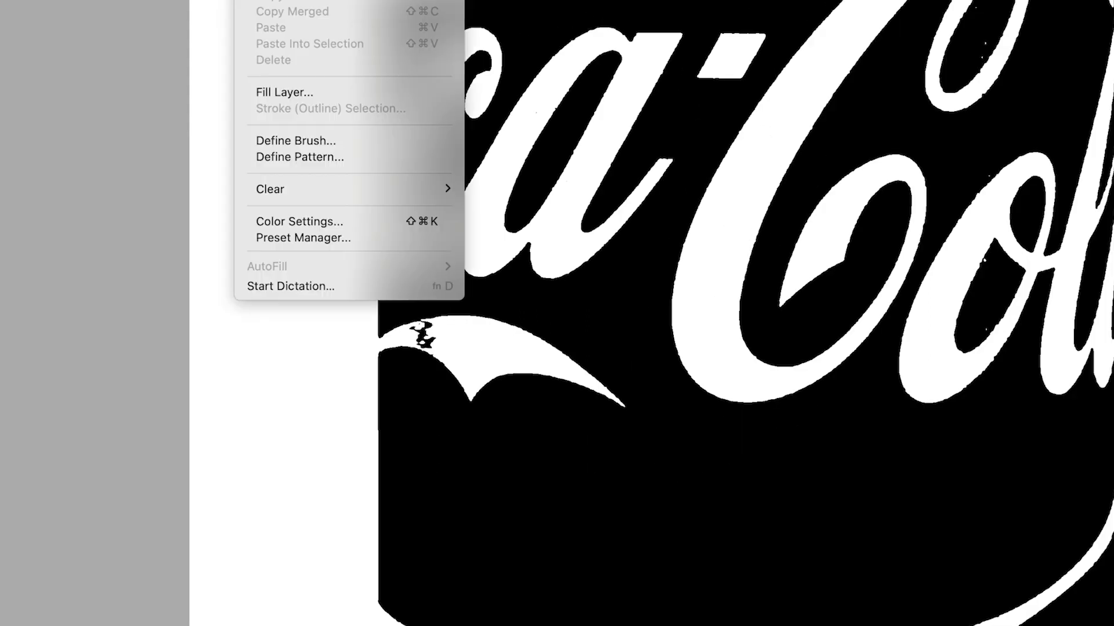
click(416, 336)
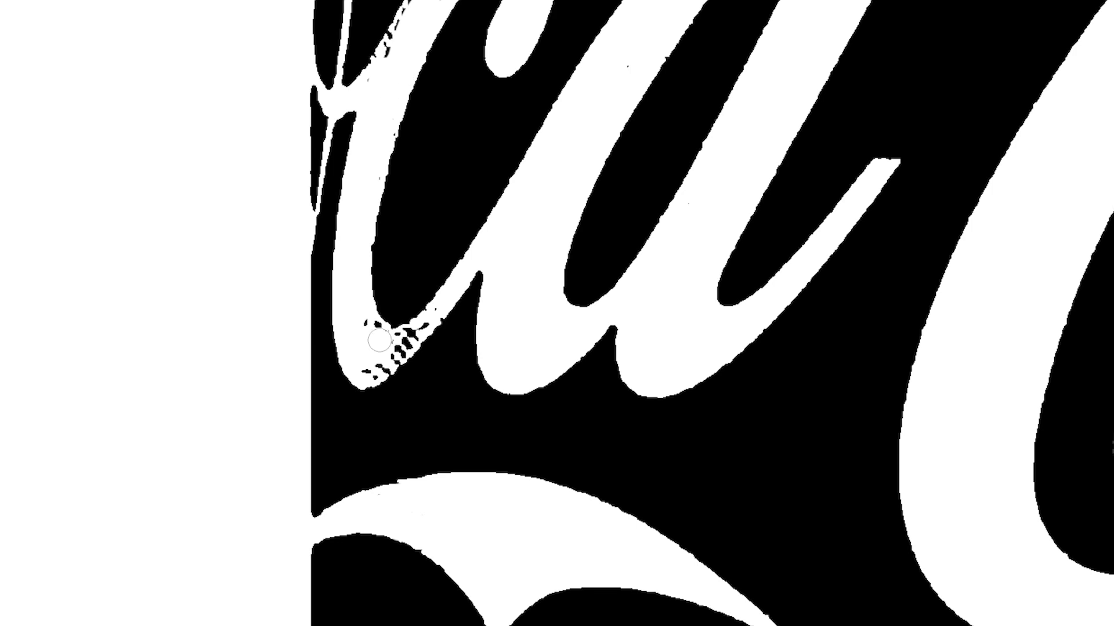
scroll(330, 123, up, 2)
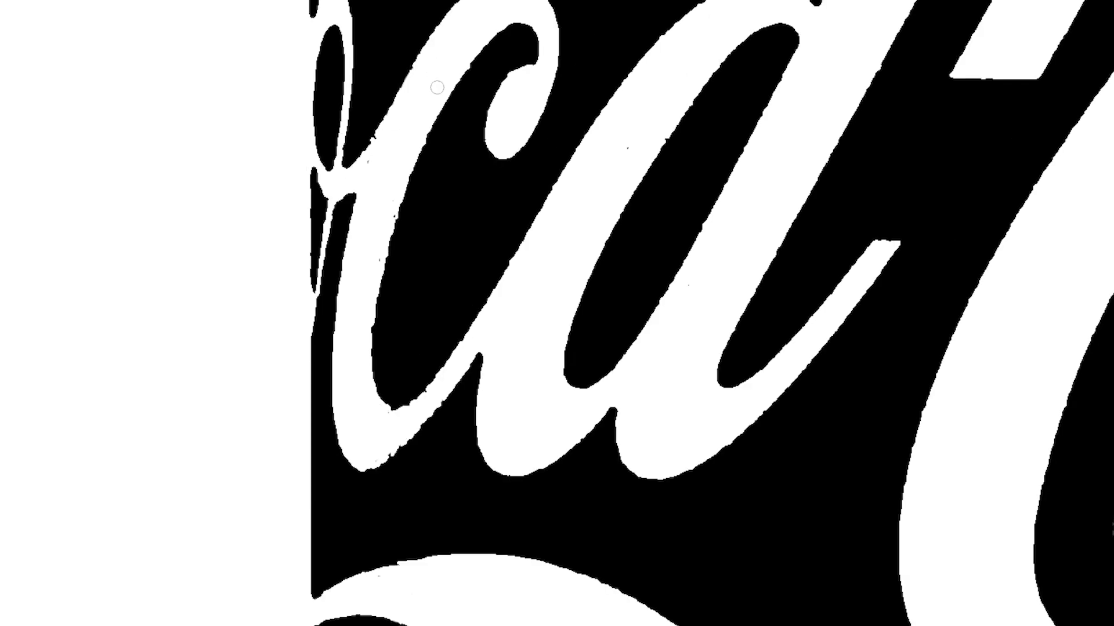
Paint black over the stray white specks above and inside the loop of the logo's large C
key(ctrl+minus)
scroll(724, 290, right, 5)
key(ctrl+plus)
key(ctrl+plus)
scroll(903, 169, up, 6)
drag(887, 214, 896, 206)
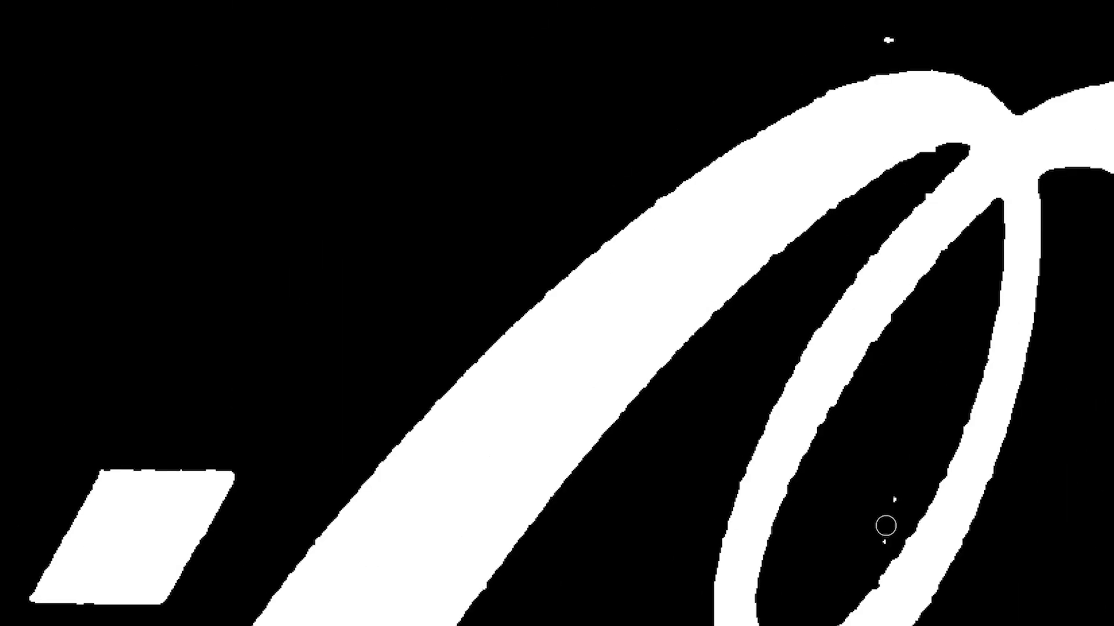
click(885, 533)
click(884, 37)
Fit the image on screen and add an Invert adjustment layer above the Background, masked to the can's shape
key(ctrl+minus)
key(ctrl+minus)
click(407, 19)
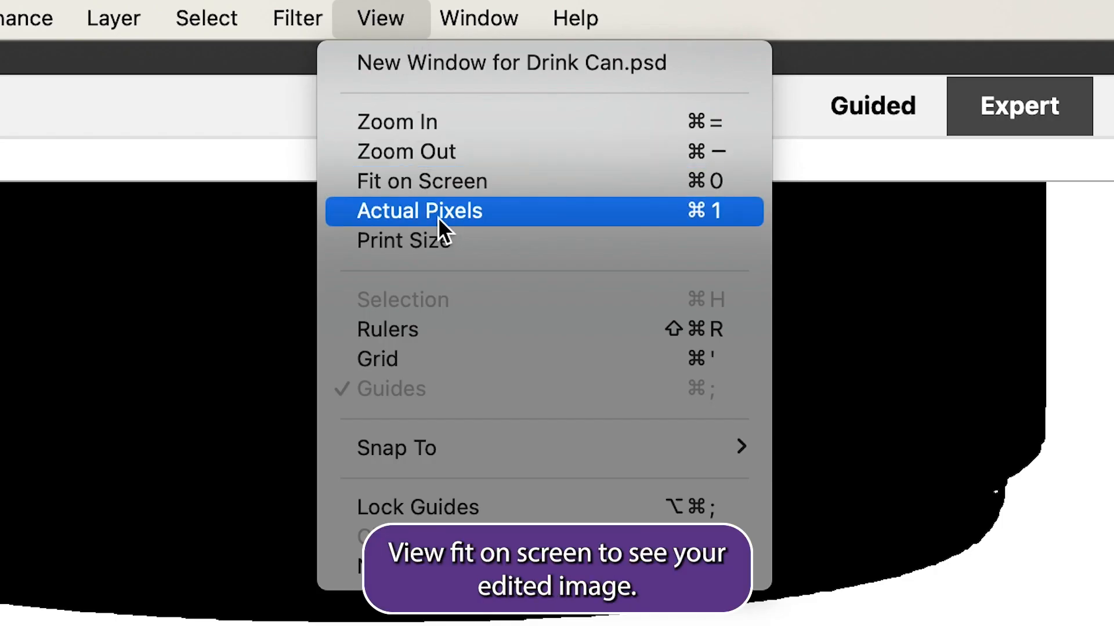
click(444, 186)
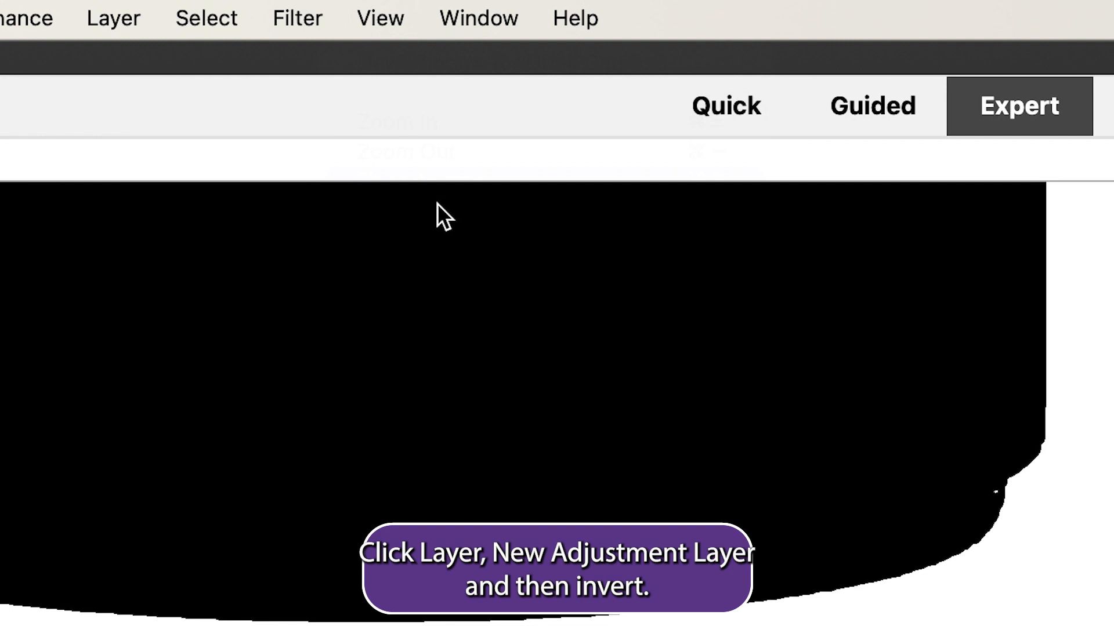
click(114, 18)
mouse_move(518, 293)
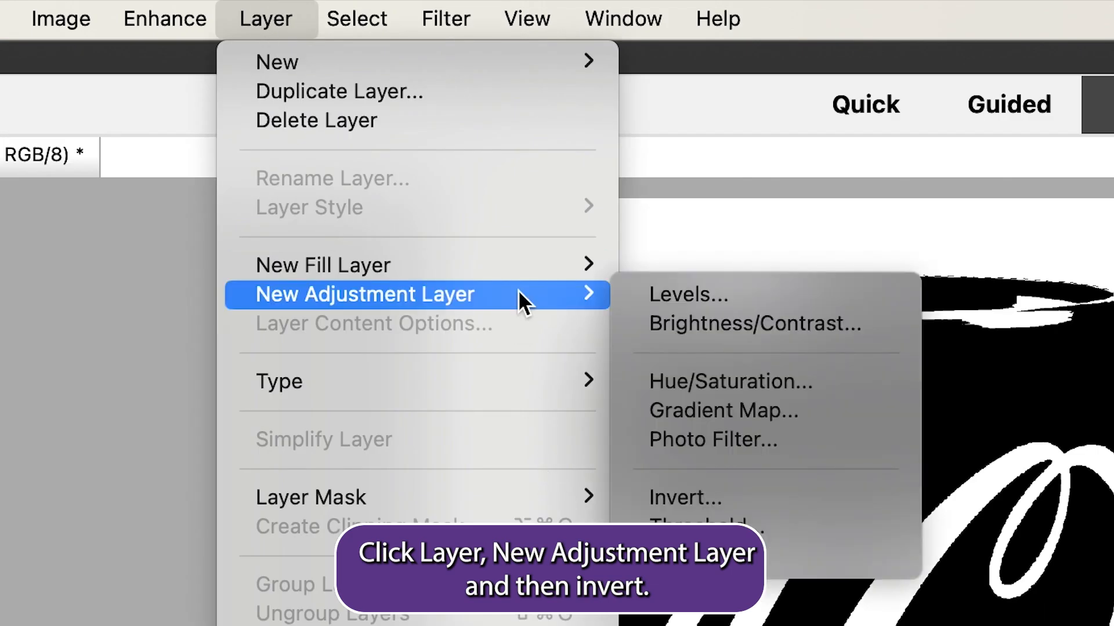
click(771, 500)
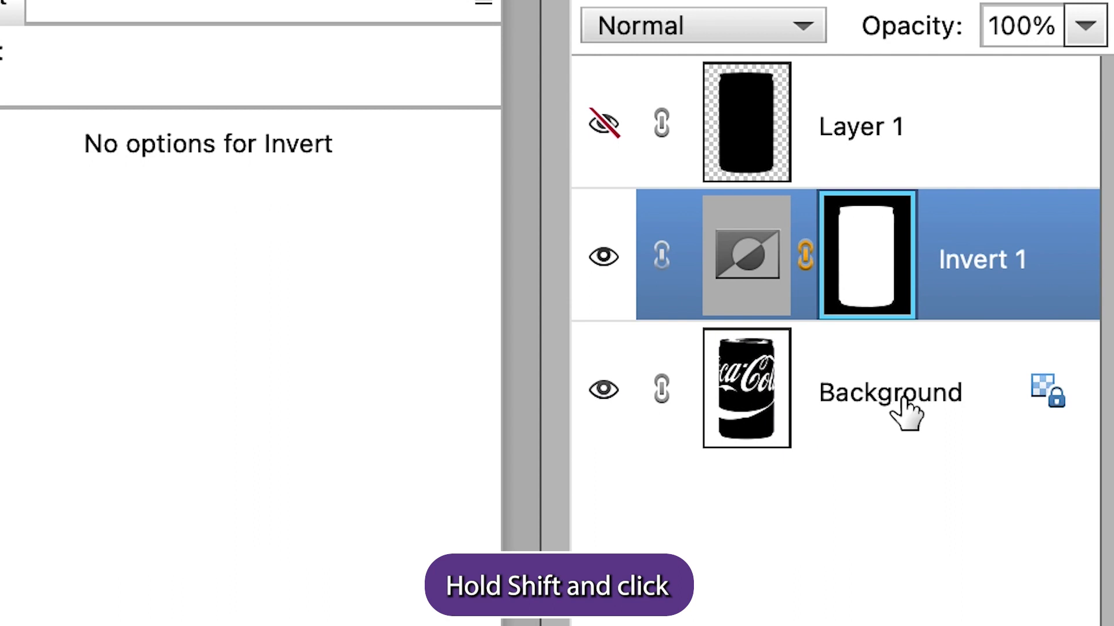
Select the Background and Invert 1 layers together and merge them
click(902, 411)
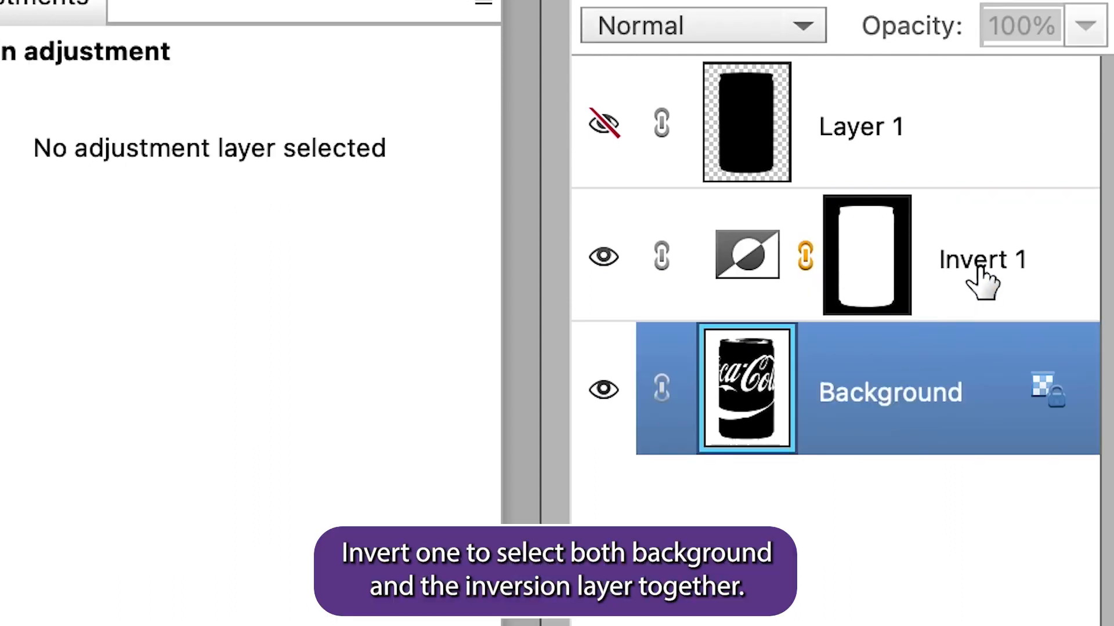
shift+click(993, 241)
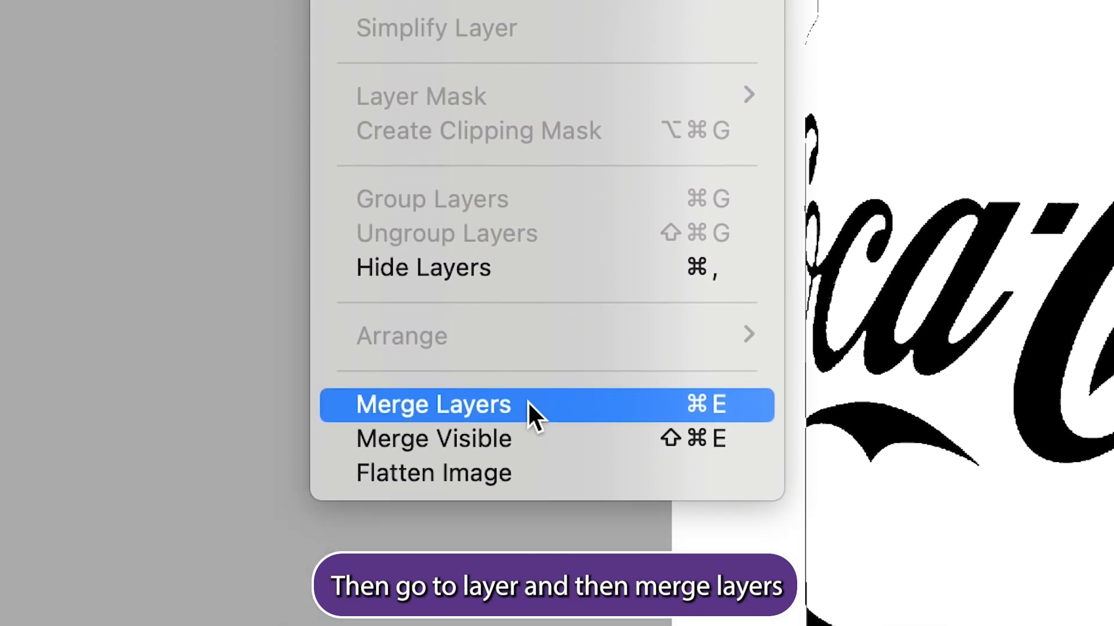
click(527, 378)
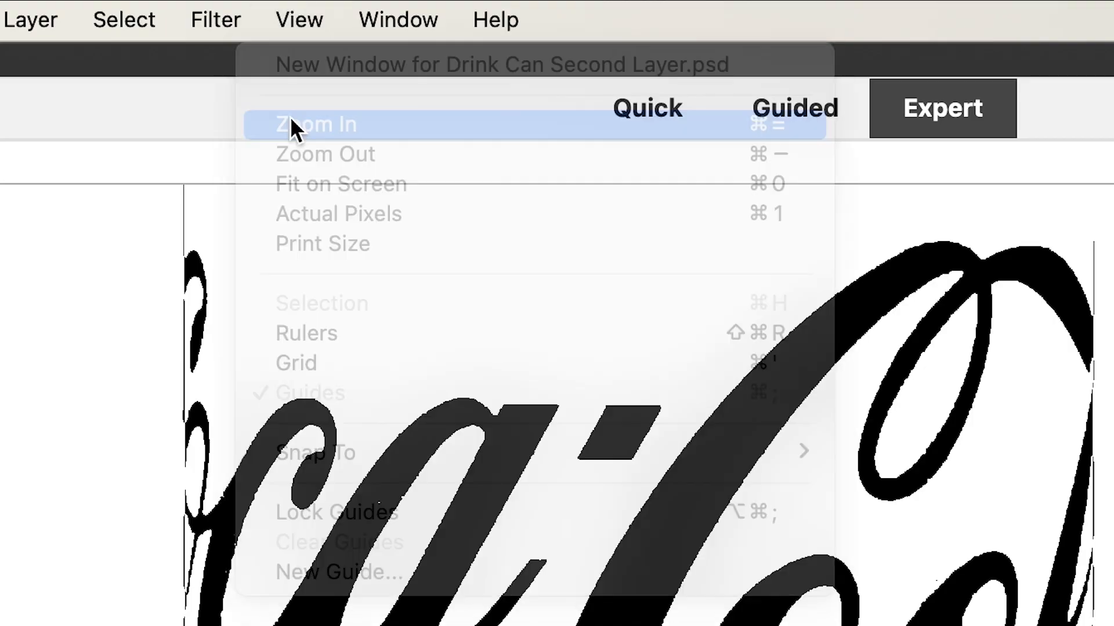
Paint straight white strokes over the thin black outline on the can's left edge, between the swirl and the wave band
click(291, 124)
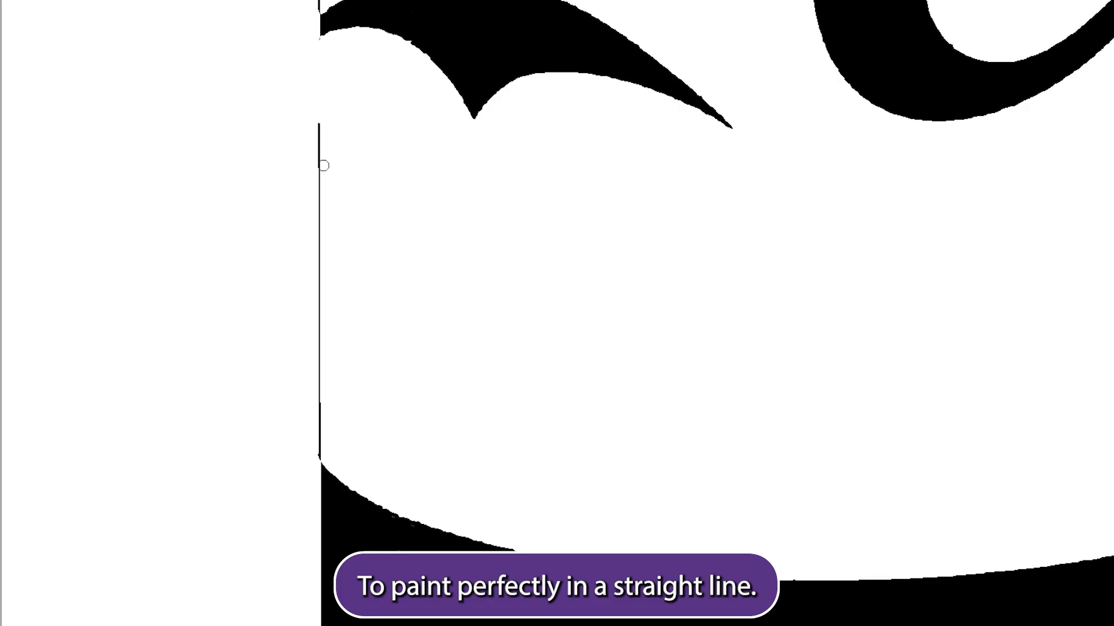
drag(321, 262, 325, 347)
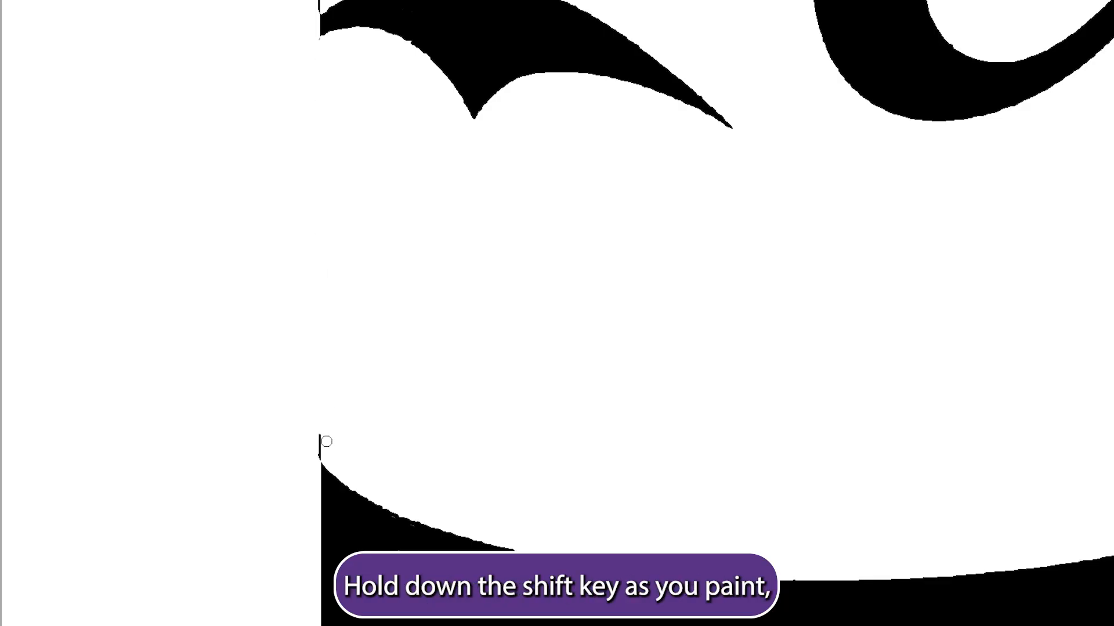
scroll(327, 458, down, 3)
shift+click(385, 294)
key(super+z)
click(389, 415)
shift+click(382, 254)
Try to paint a straight white stroke over the thin black outline on the can's right edge, then undo it
shift+click(994, 415)
mouse_move(994, 409)
mouse_down()
mouse_move(994, 59)
mouse_move(996, 172)
mouse_move(994, 71)
mouse_up()
key(super+z)
drag(423, 458, 824, 487)
scroll(972, 432, up, 5)
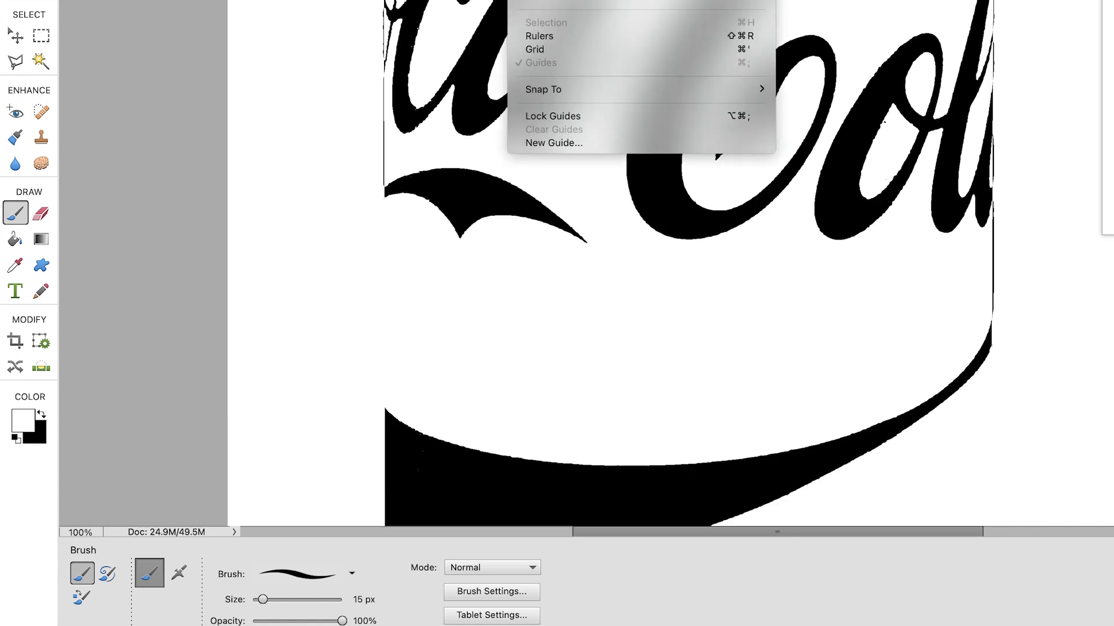
Paint a straight white stroke over the thin black outline on the can's right edge, from the wave band up to the lettering
key(super+equal)
scroll(1064, 336, right, 5)
drag(1037, 533, 984, 535)
drag(910, 285, 911, 139)
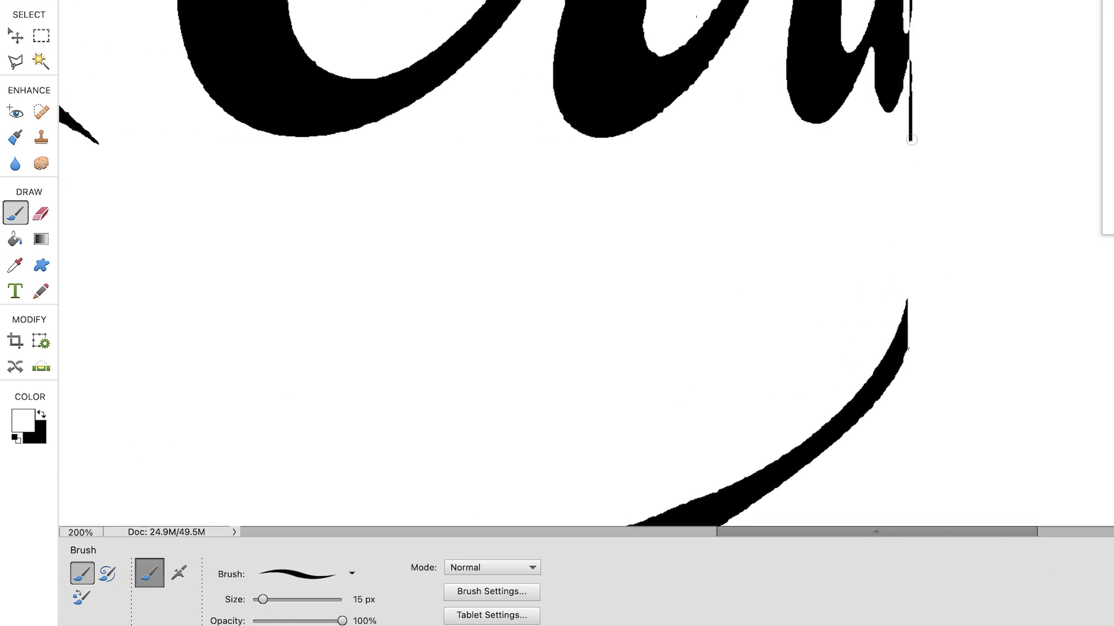
Continue the white strokes up the can's right edge beside the lettering to the top of the large C
scroll(914, 87, up, 5)
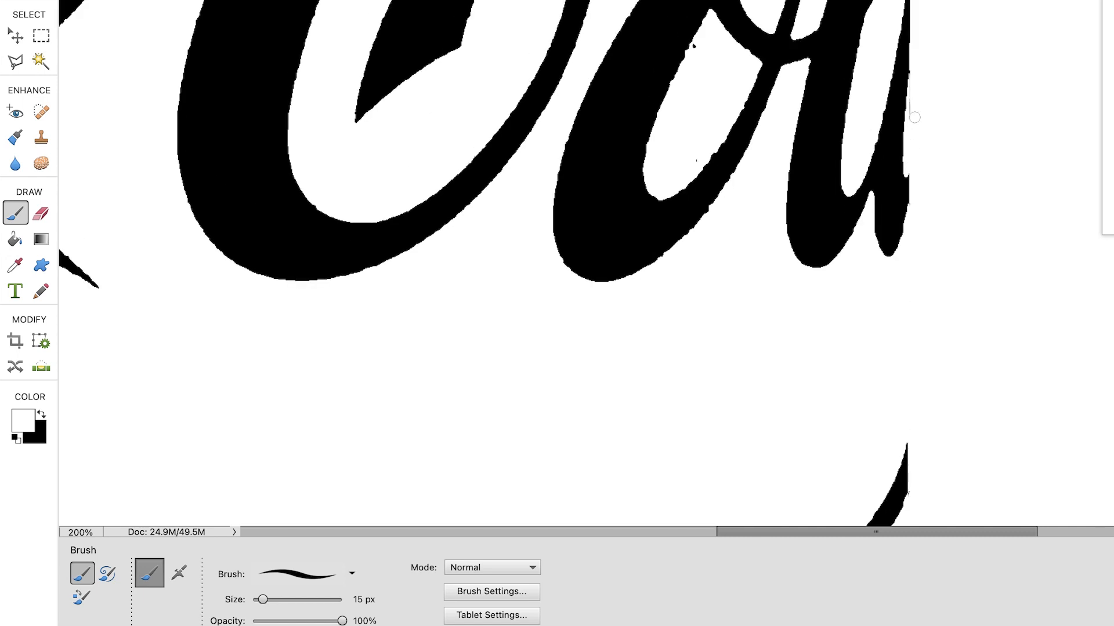
scroll(914, 118, up, 5)
scroll(912, 114, up, 5)
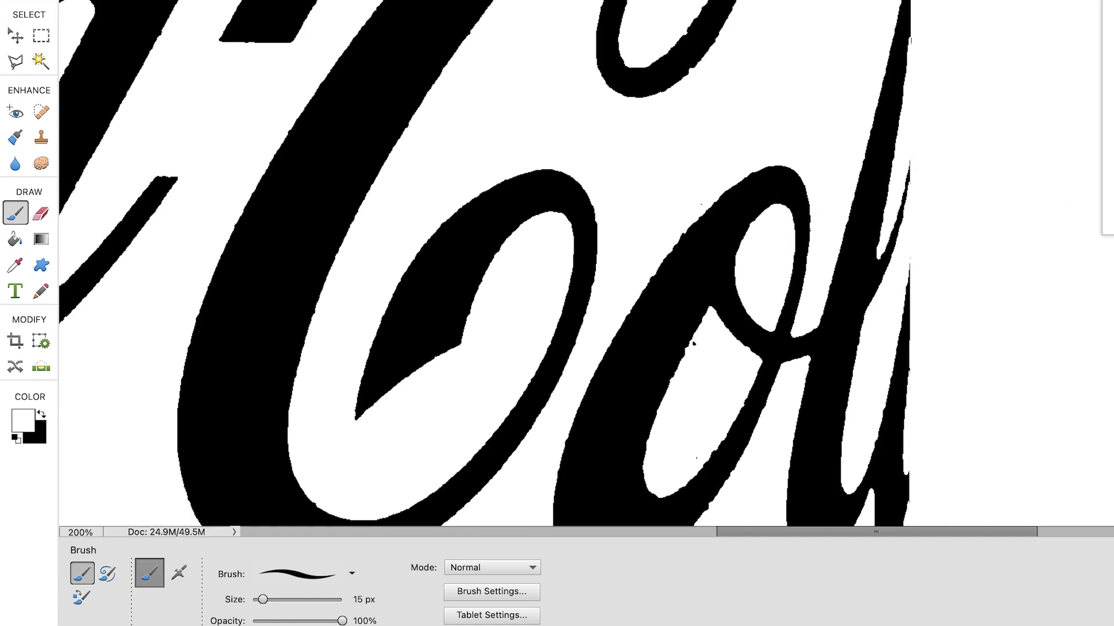
scroll(986, 154, up, 5)
scroll(987, 155, up, 5)
scroll(1035, 48, up, 10)
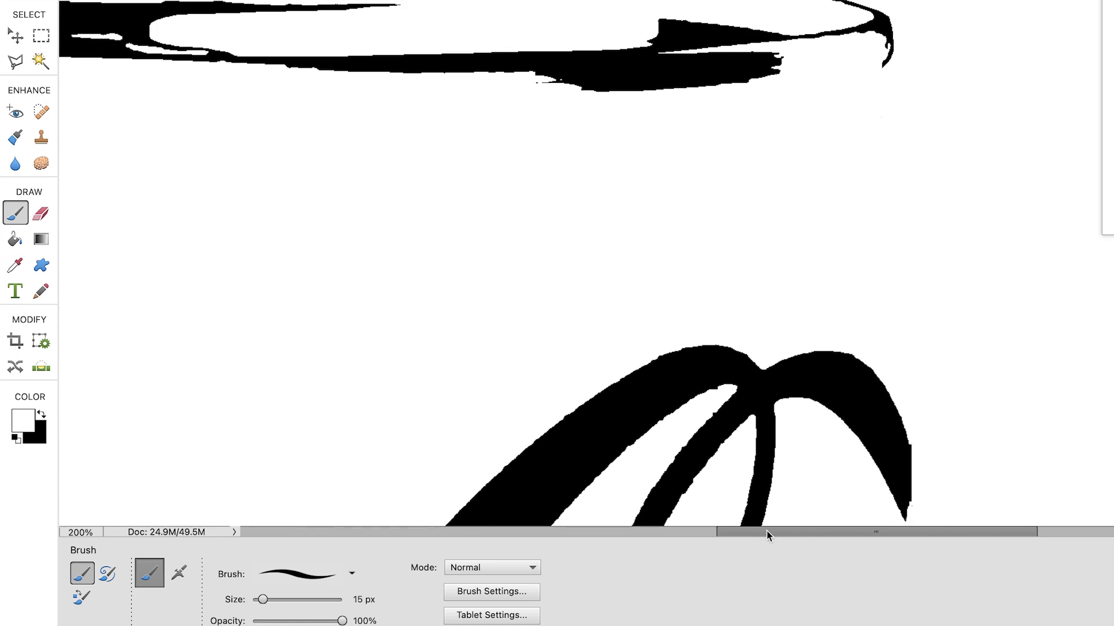
Paint white over the thin black outline on the can's left edge beside the lettering, and fit the whole image on screen
scroll(766, 531, left, 10)
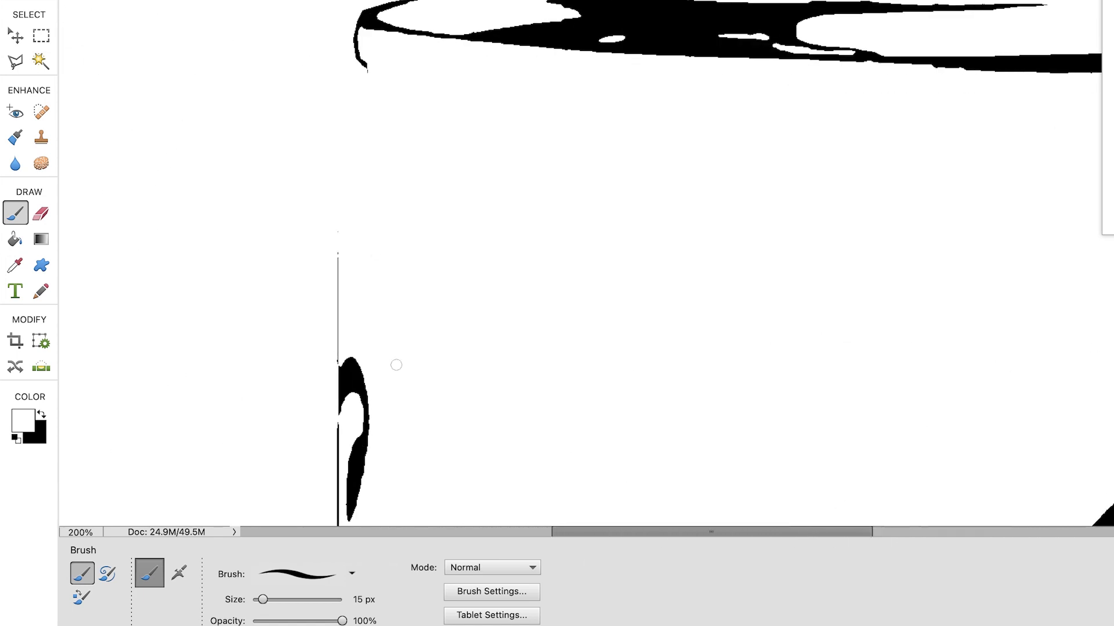
scroll(300, 445, down, 5)
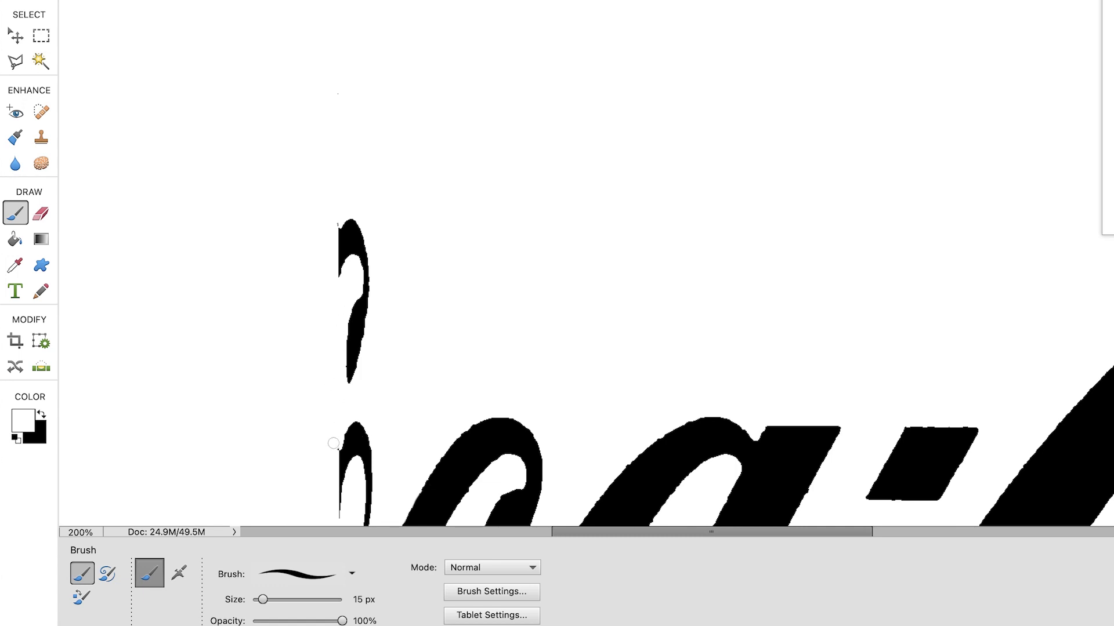
scroll(334, 444, down, 10)
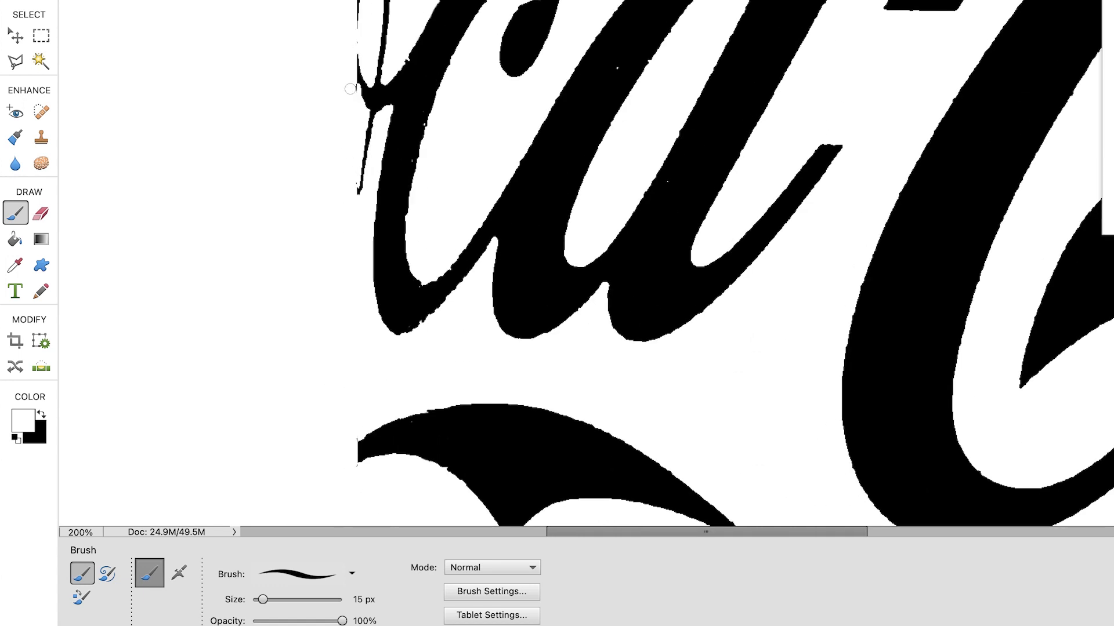
key(ctrl+0)
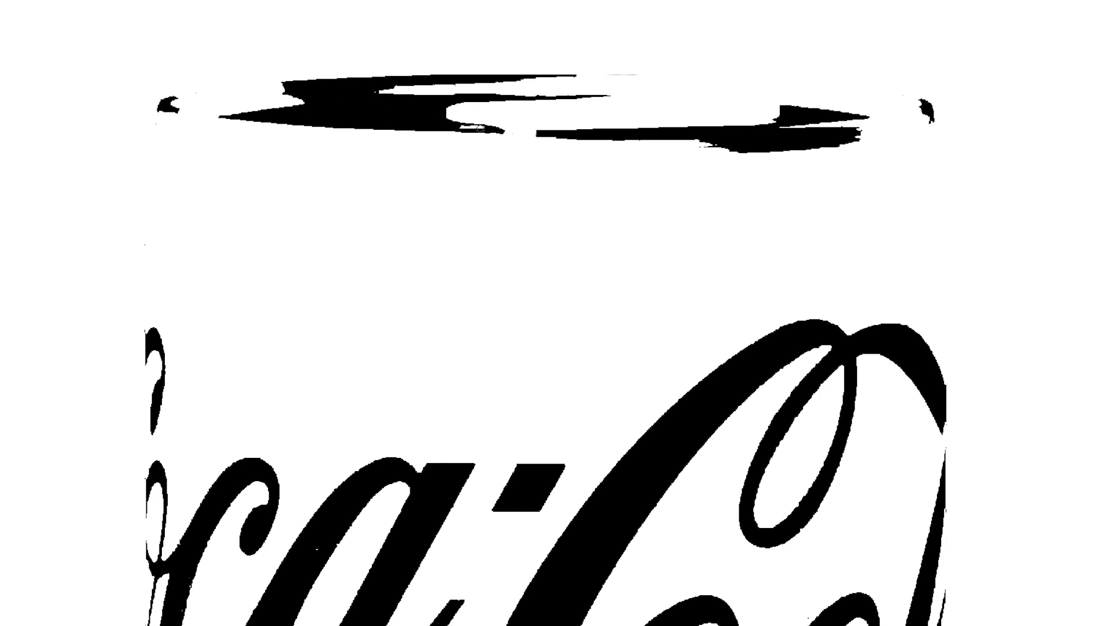
Save the cleaned design to the Desktop as Drink Can Second Layer in JPEG format
click(237, 17)
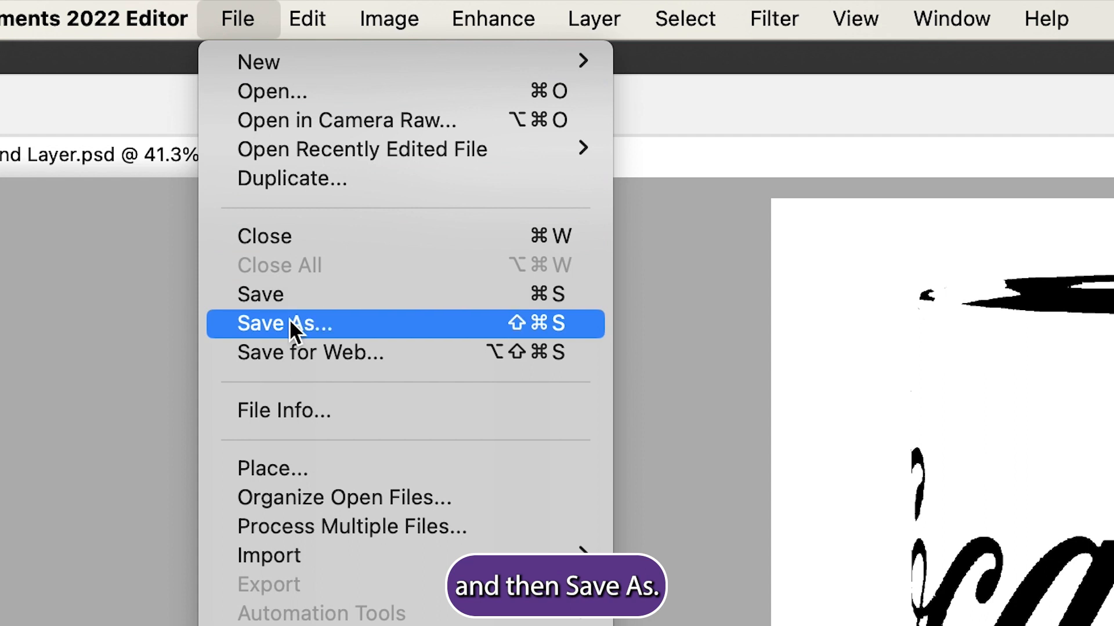
click(290, 322)
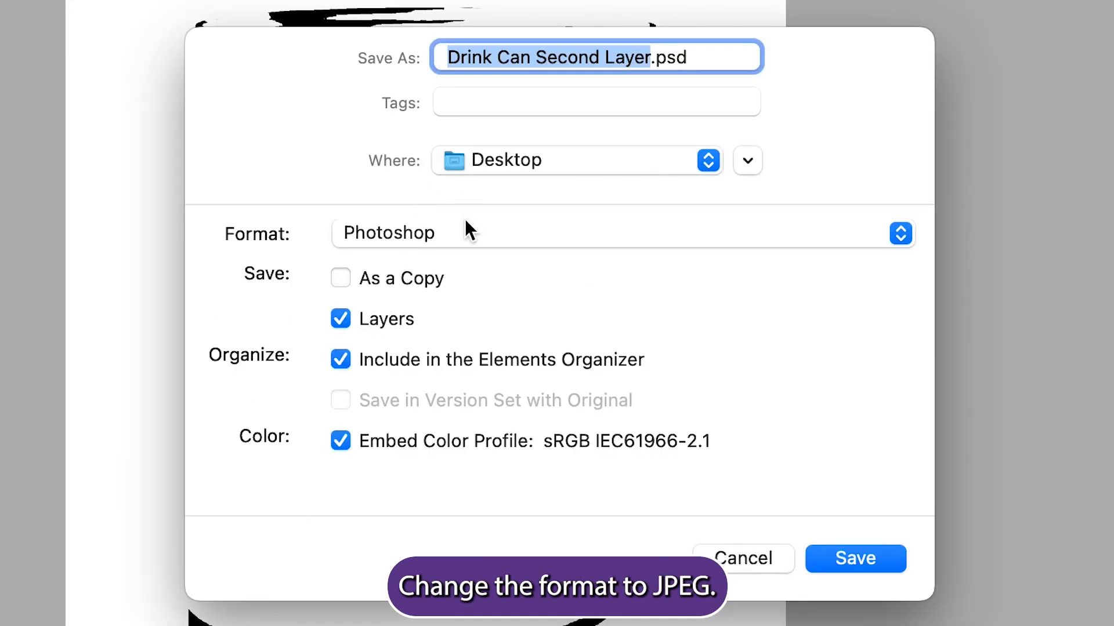
click(465, 222)
click(440, 376)
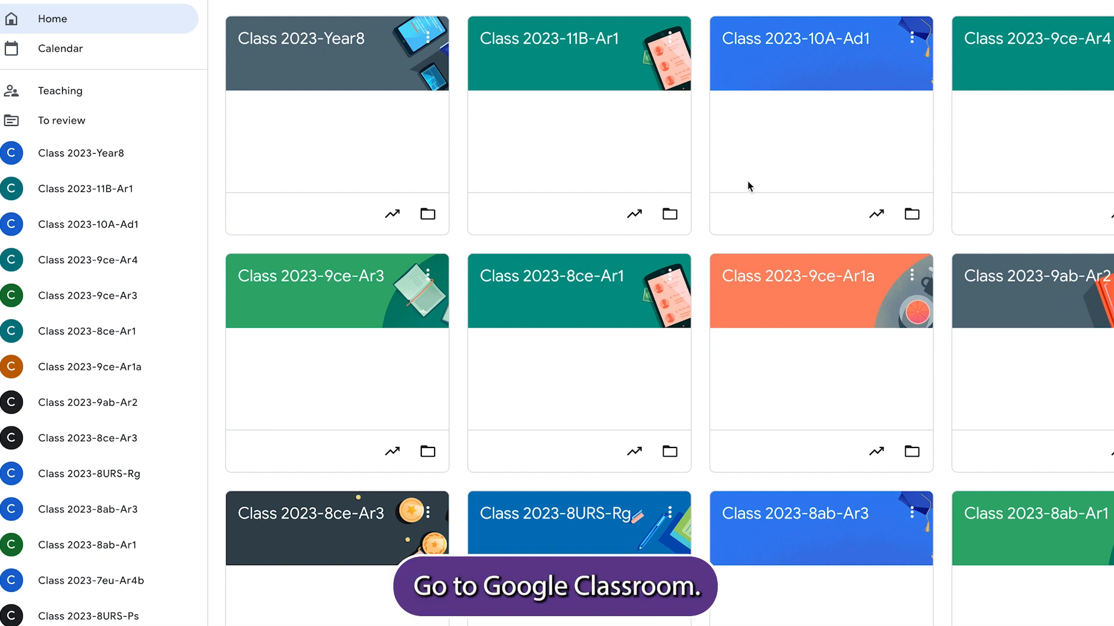
Switch to Google Classroom and look through the class cards for the class to upload the work to
scroll(819, 331, down, 8)
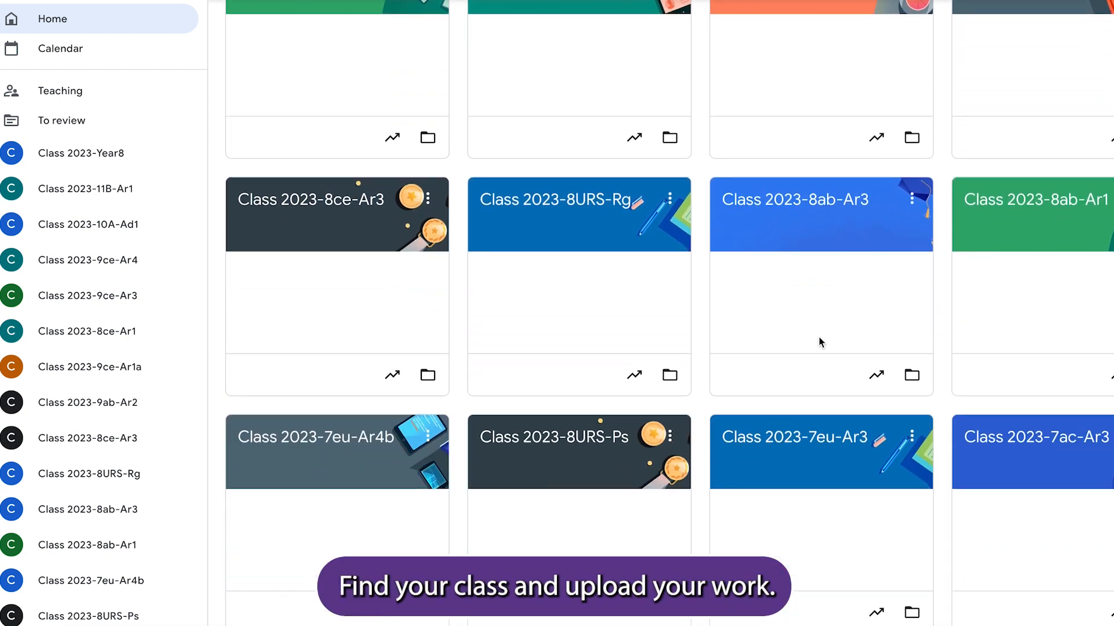